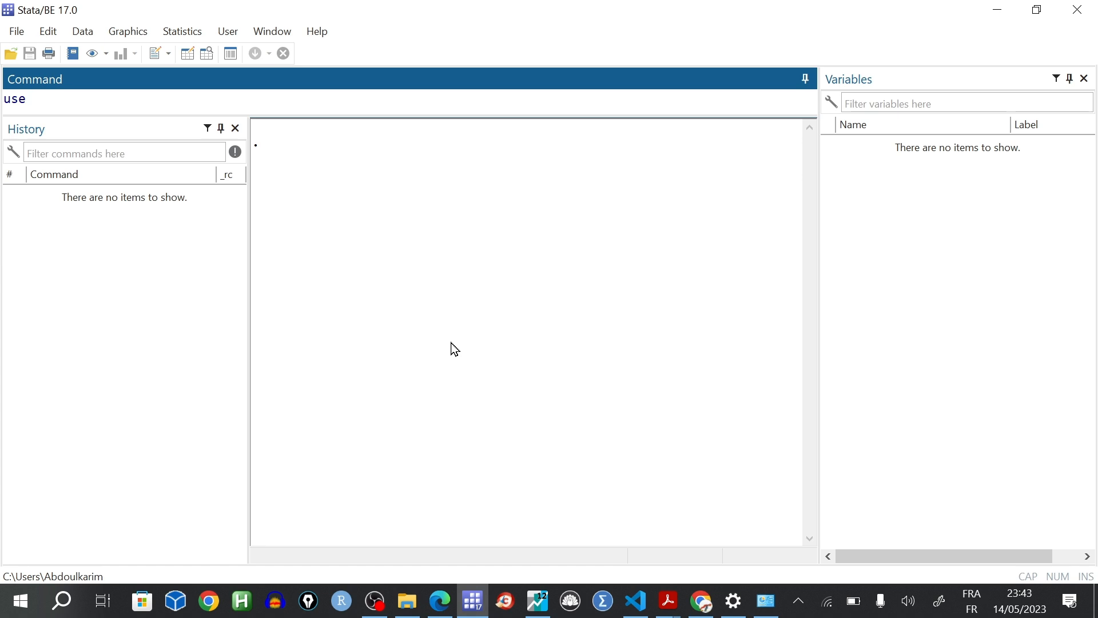
click(51, 35)
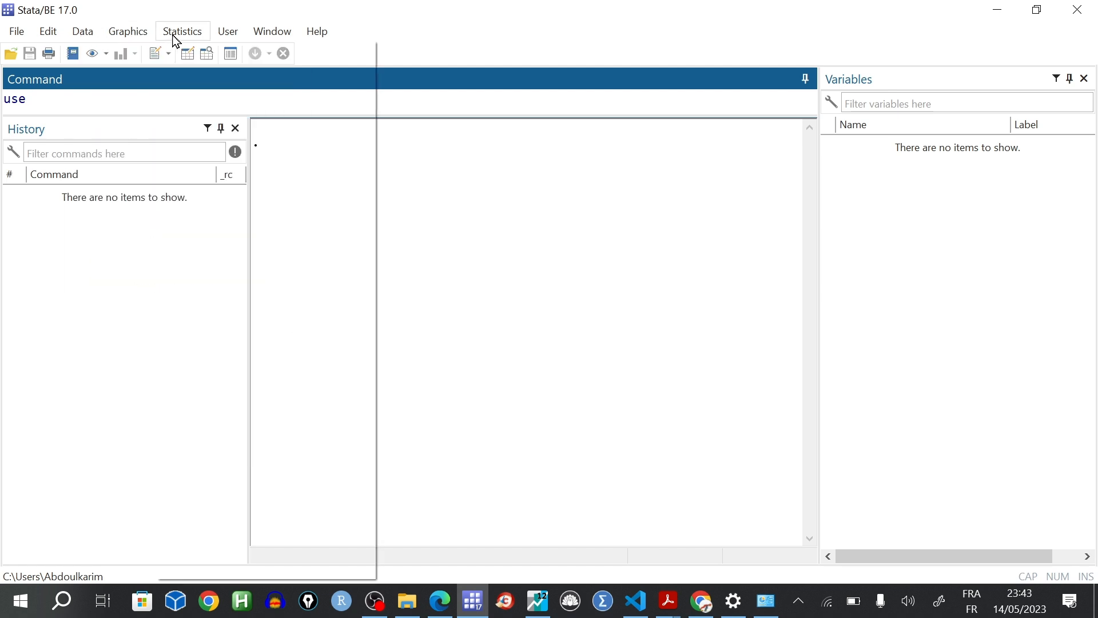
mouse_move(227, 36)
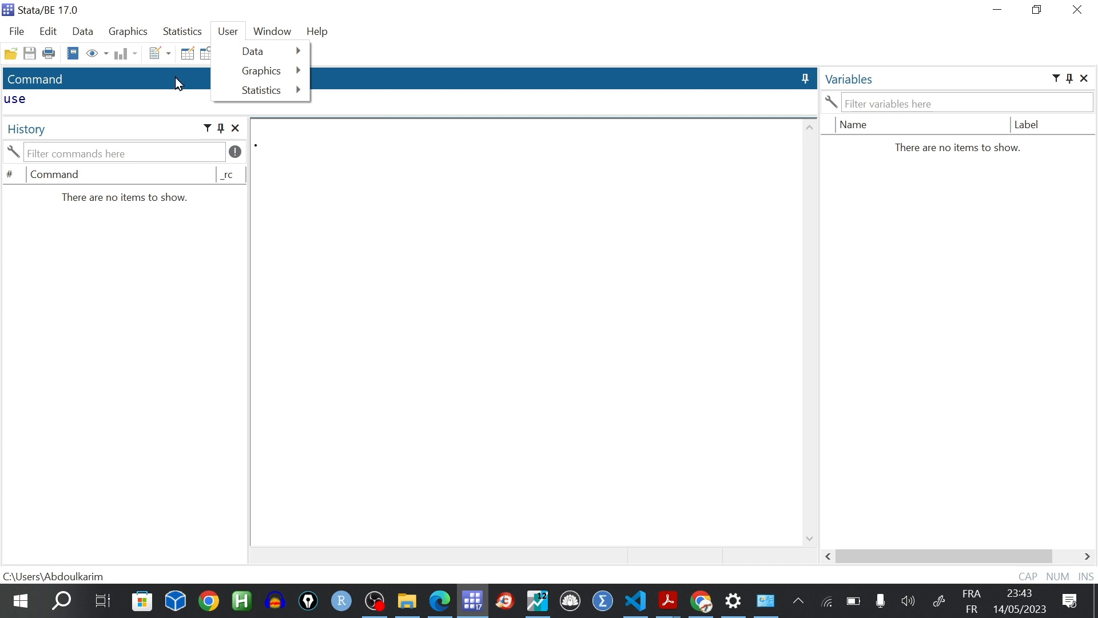
Clear the leftover "use" text from the command line
click(109, 103)
key(BackSpace)
key(BackSpace)
key(BackSpace)
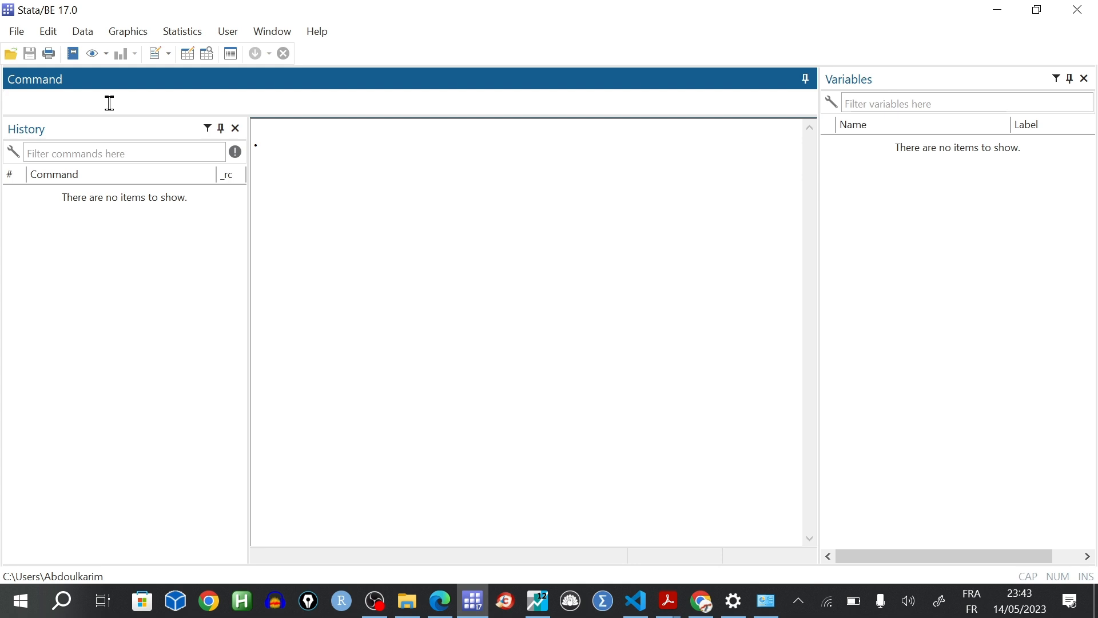
click(181, 32)
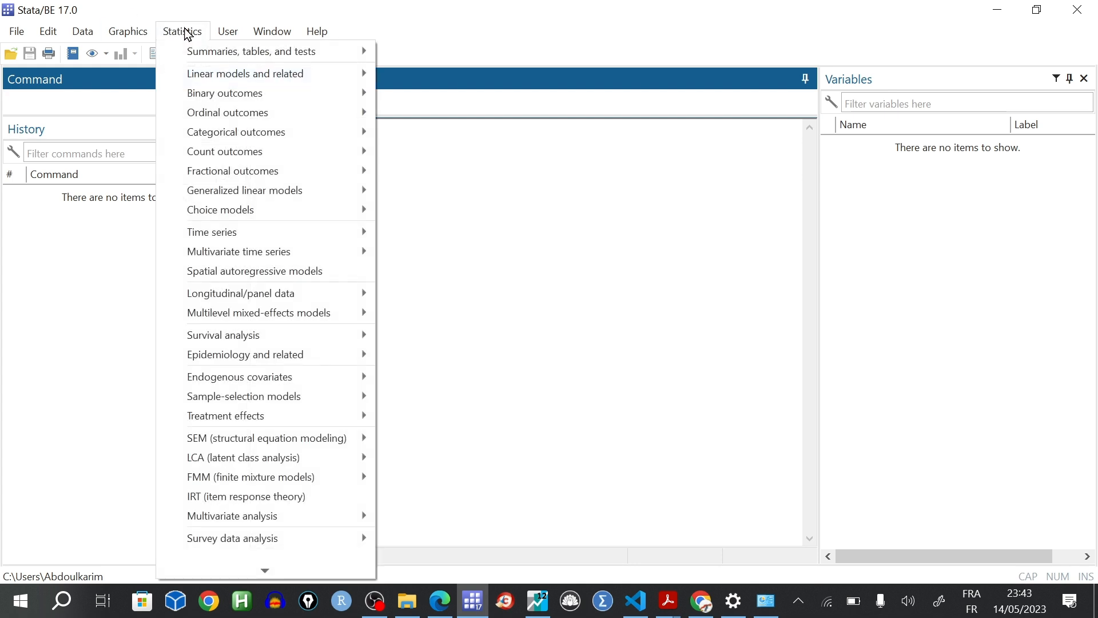
click(230, 36)
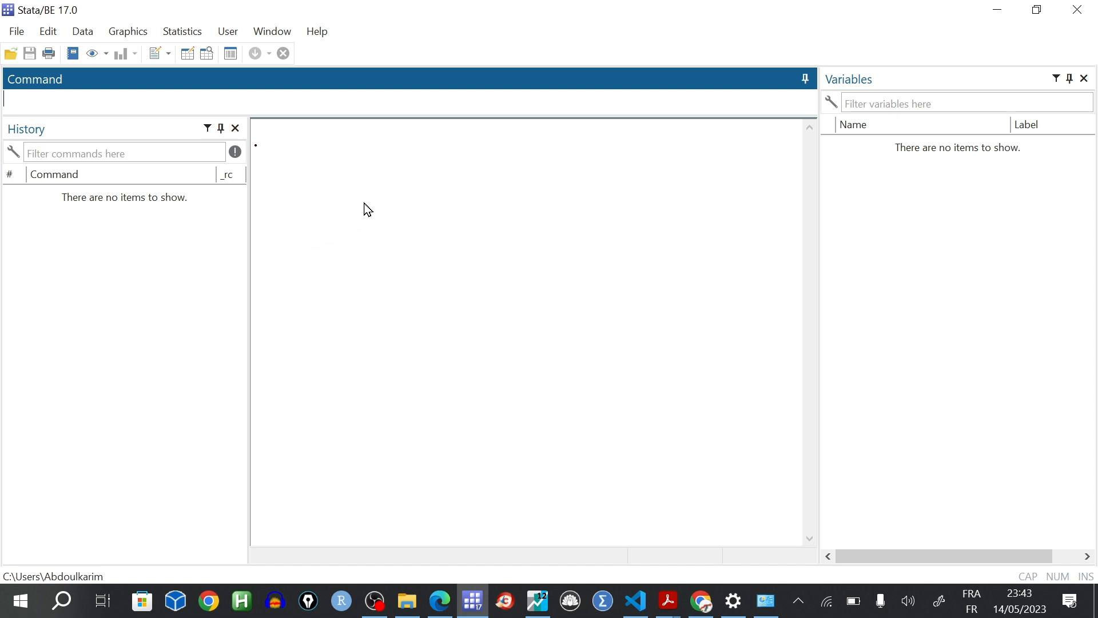
Open a new do-file in the Do-file Editor and maximize its window
click(155, 55)
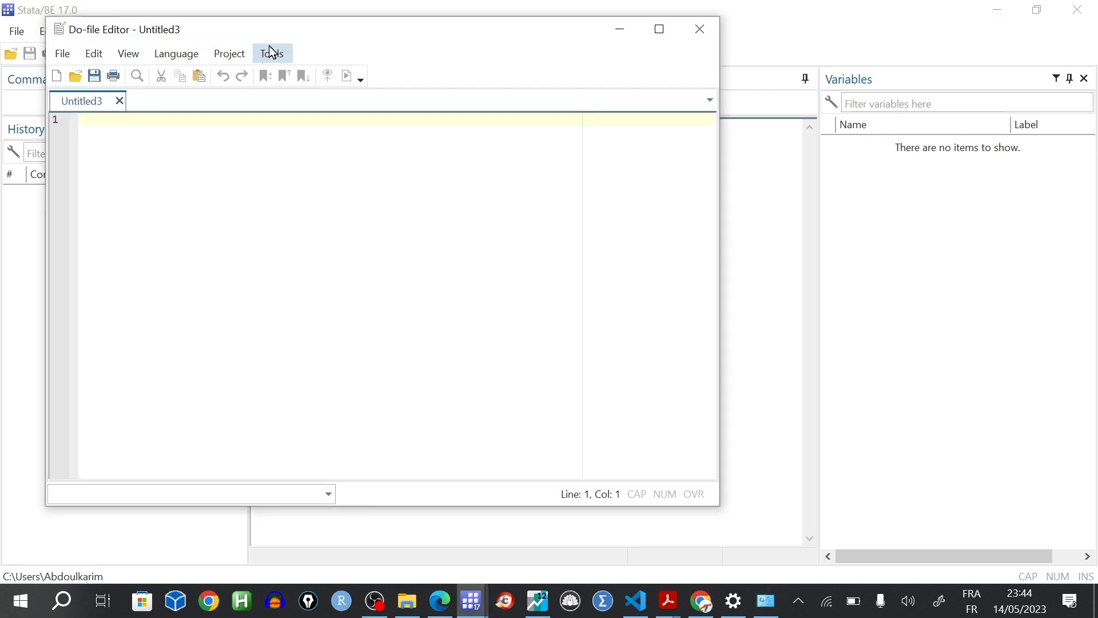
double_click(323, 36)
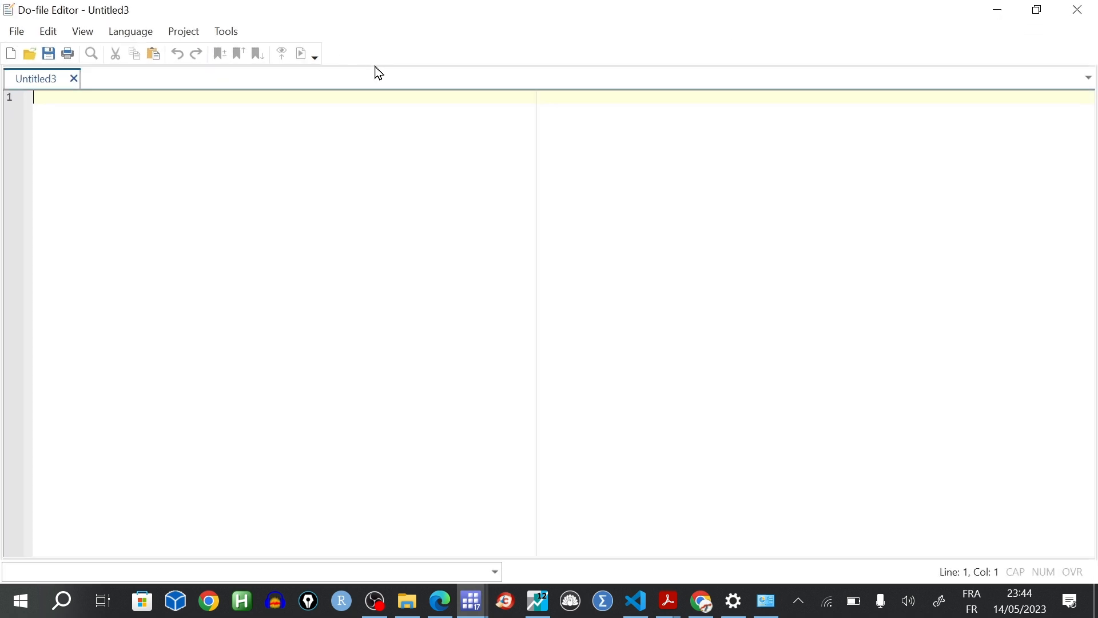
text(ldlldlldl)
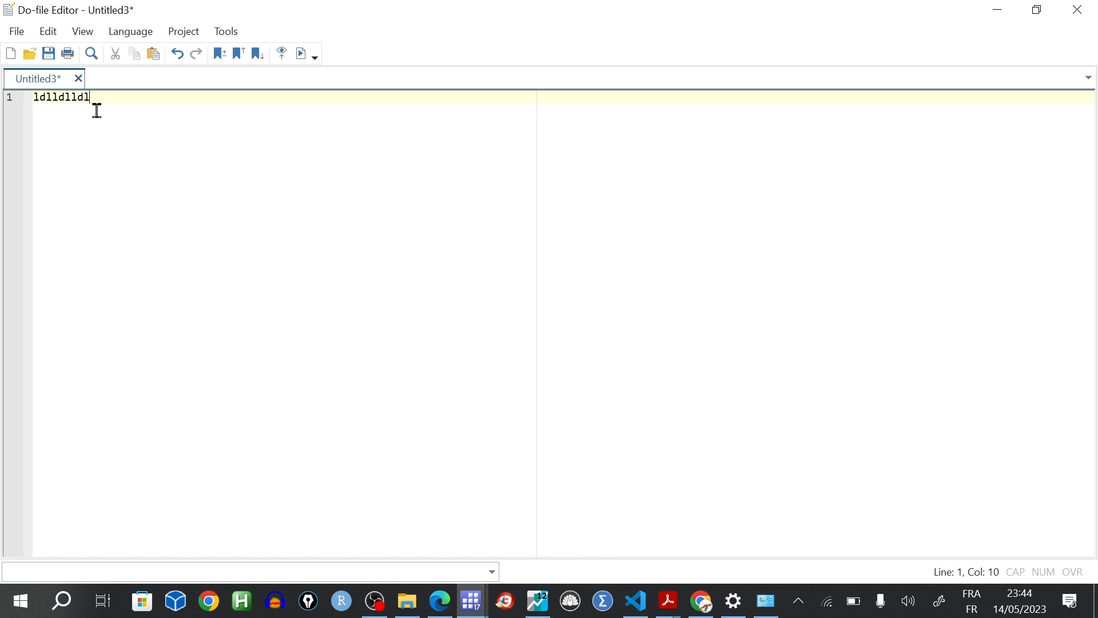
key(BackSpace)
key(BackSpace)
key(BackSpace)
key(BackSpace)
key(BackSpace)
key(BackSpace)
key(BackSpace)
key(BackSpace)
key(BackSpace)
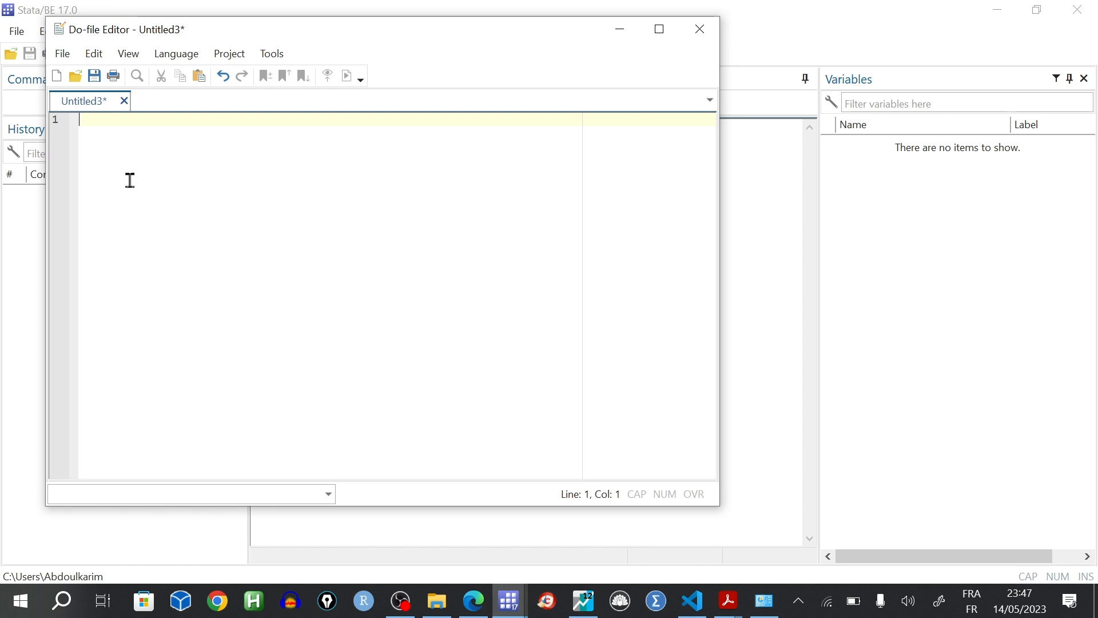
Start saving the untitled do-file and go to the Stata_courses folder inside Documents
click(66, 62)
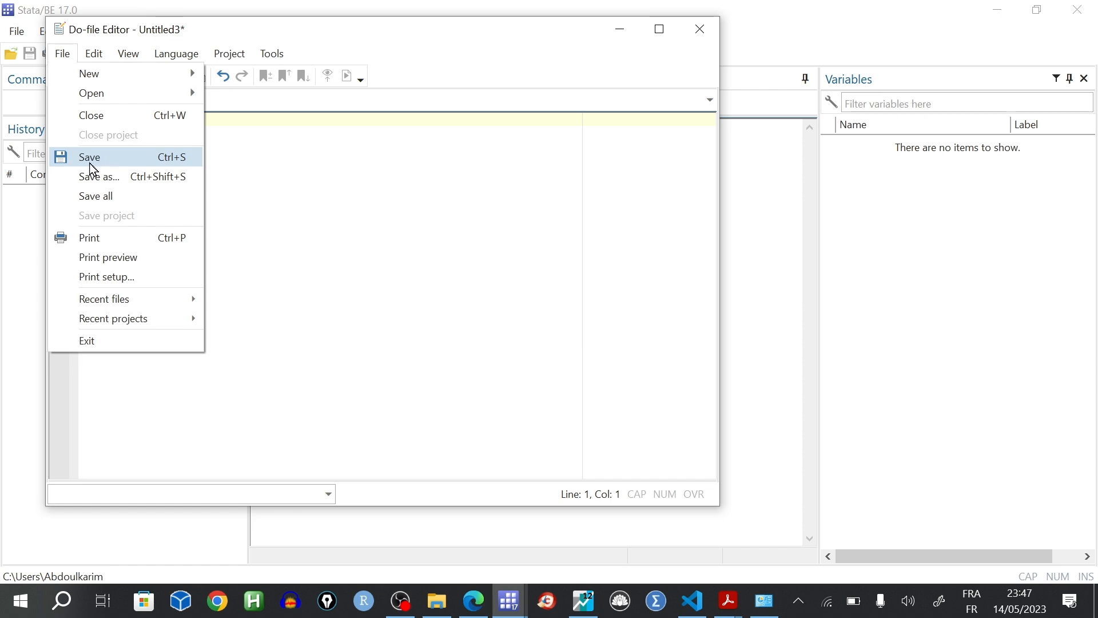
click(112, 163)
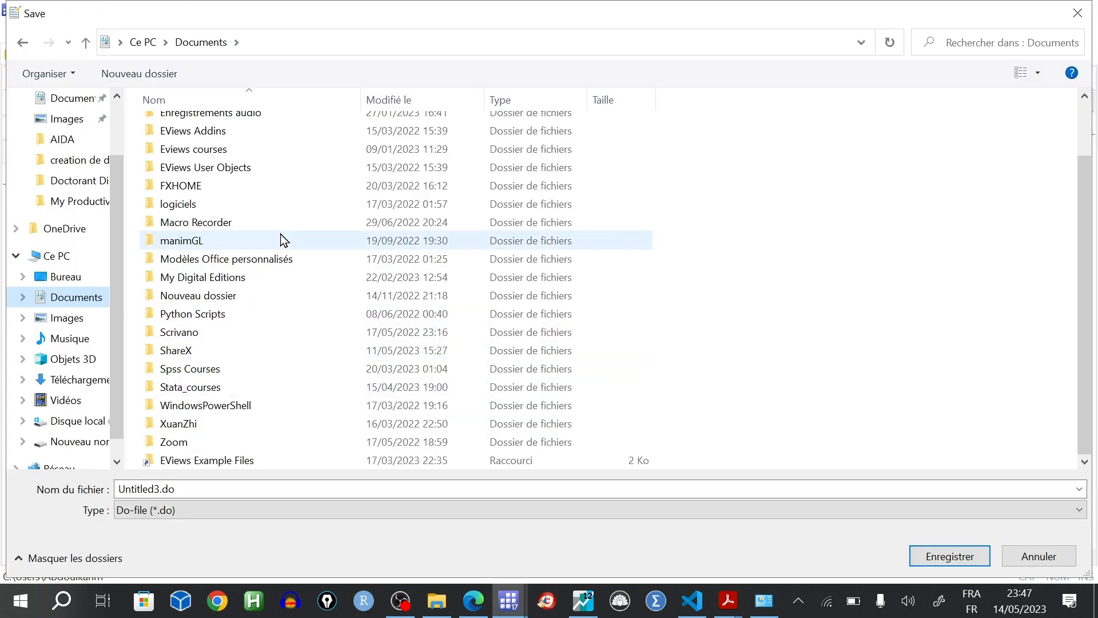
double_click(238, 389)
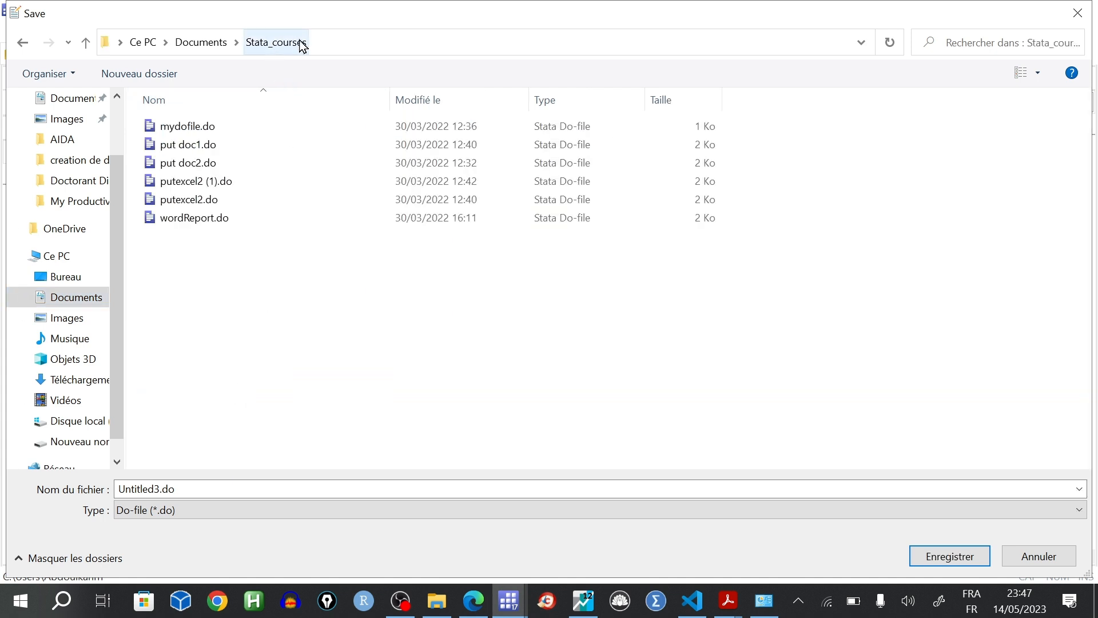
Save the do-file under the name mon_do_file and minimize the Do-file Editor
click(184, 487)
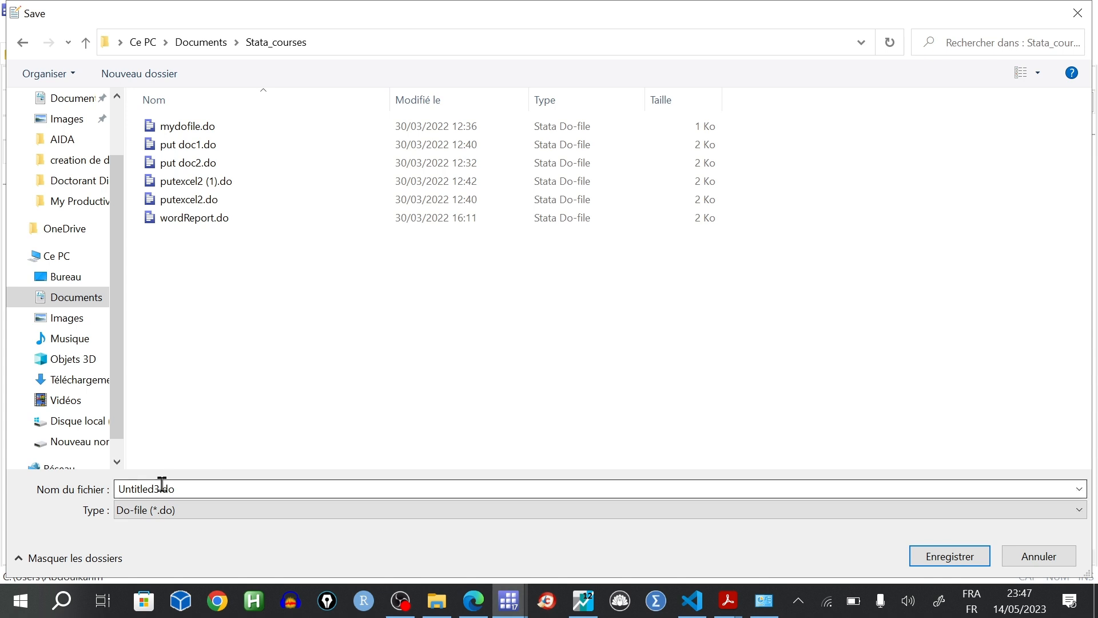
double_click(159, 488)
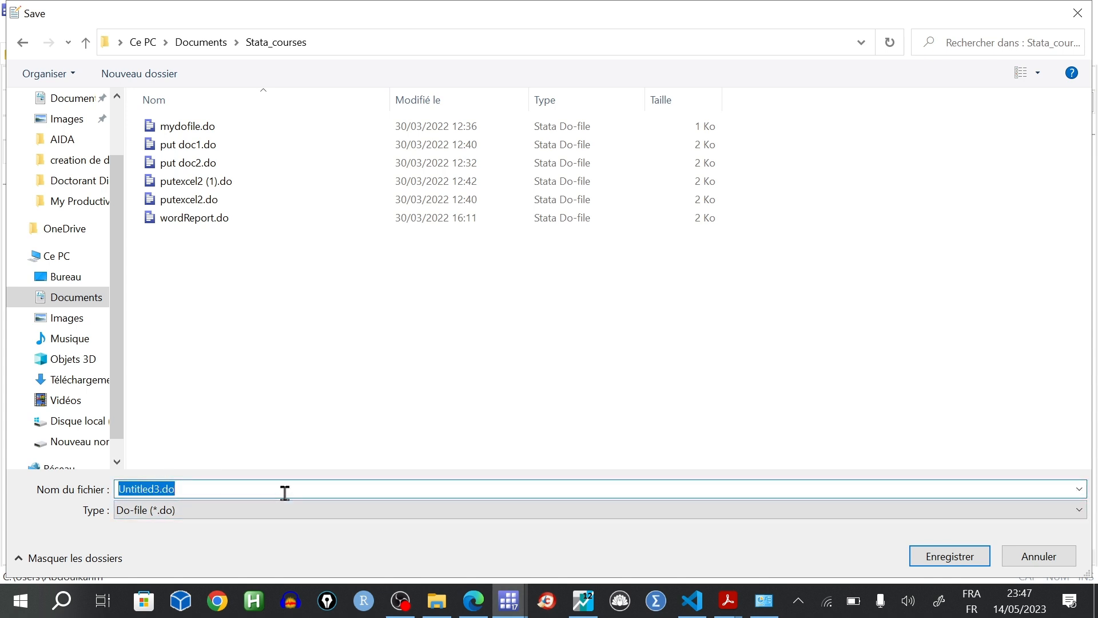
key(Home)
key(Delete)
key(Delete)
key(Delete)
key(Delete)
key(Delete)
key(Delete)
key(Delete)
key(Delete)
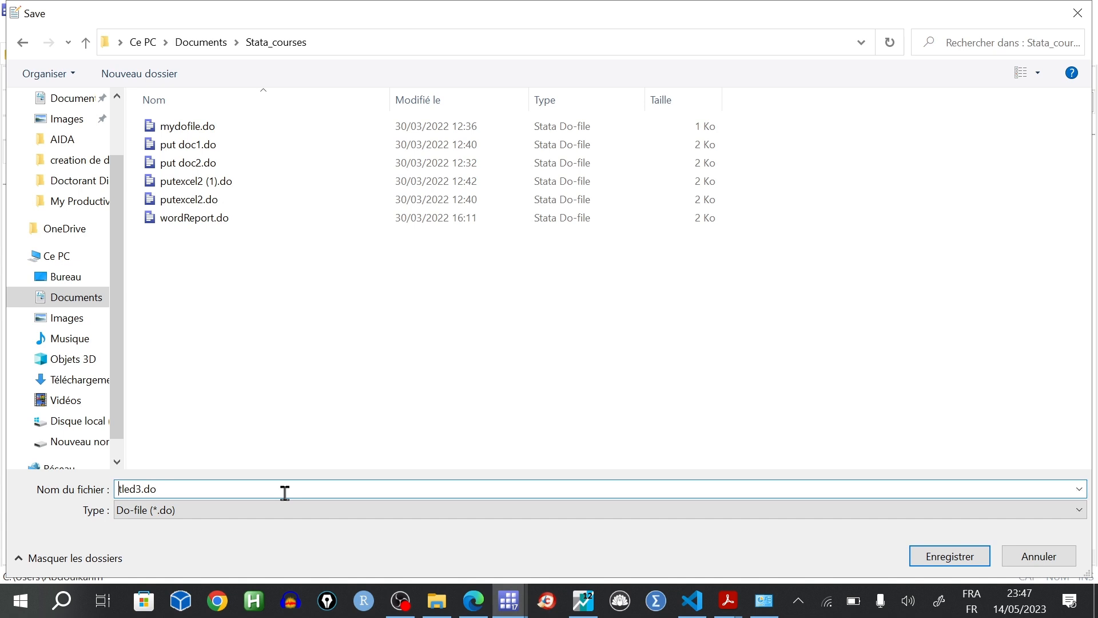
key(Delete)
key(Right)
key(Home)
text(mon_do_file)
click(938, 557)
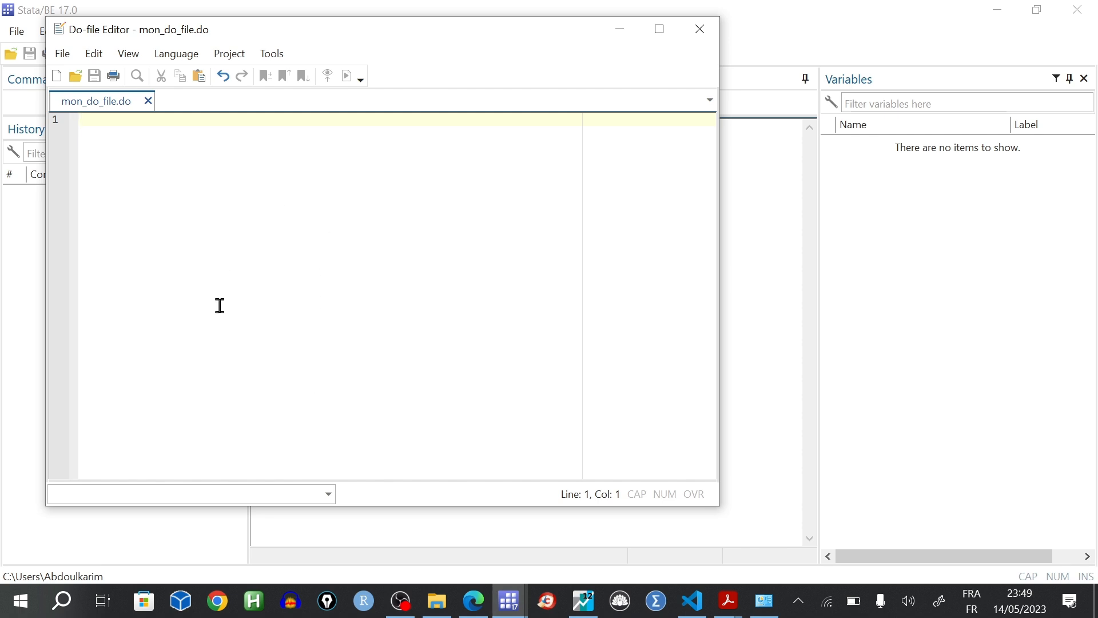
click(618, 30)
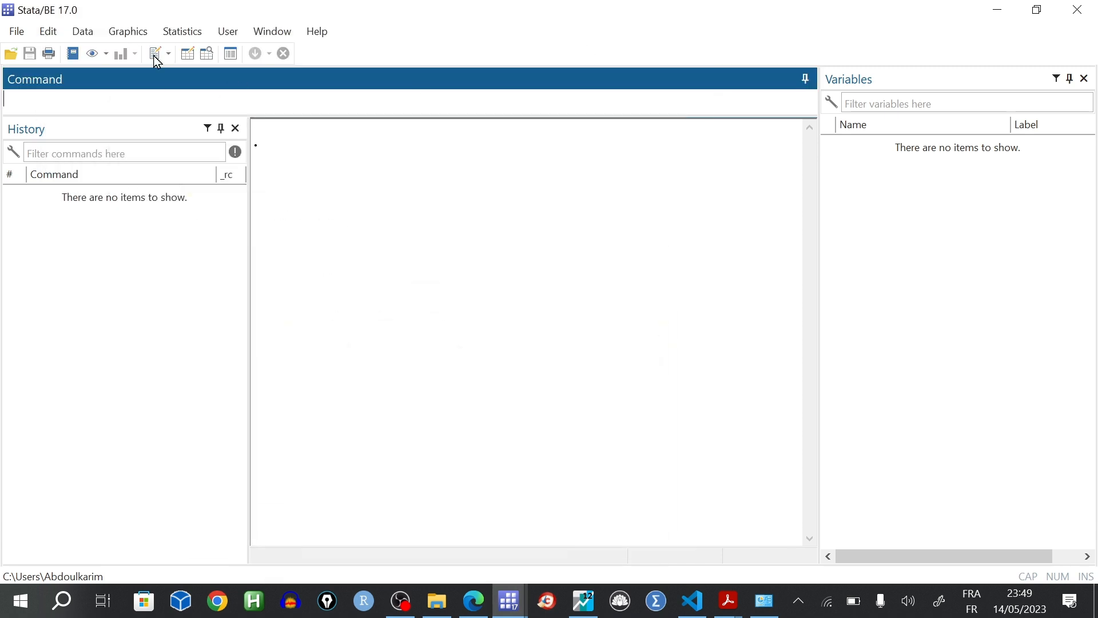
click(183, 33)
click(229, 32)
click(189, 34)
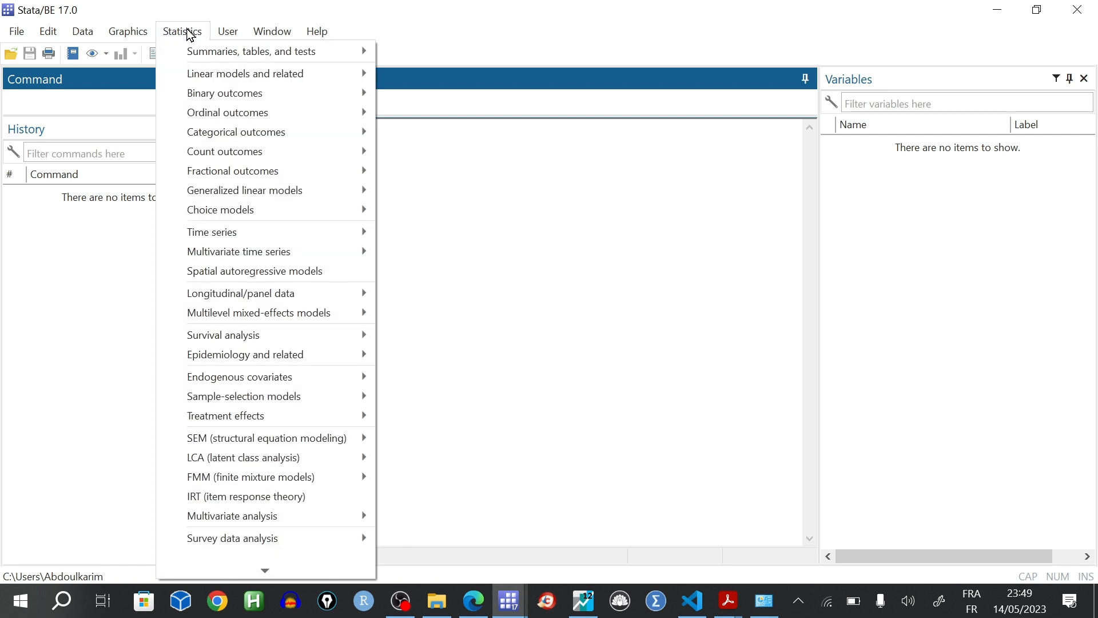
click(190, 35)
click(227, 35)
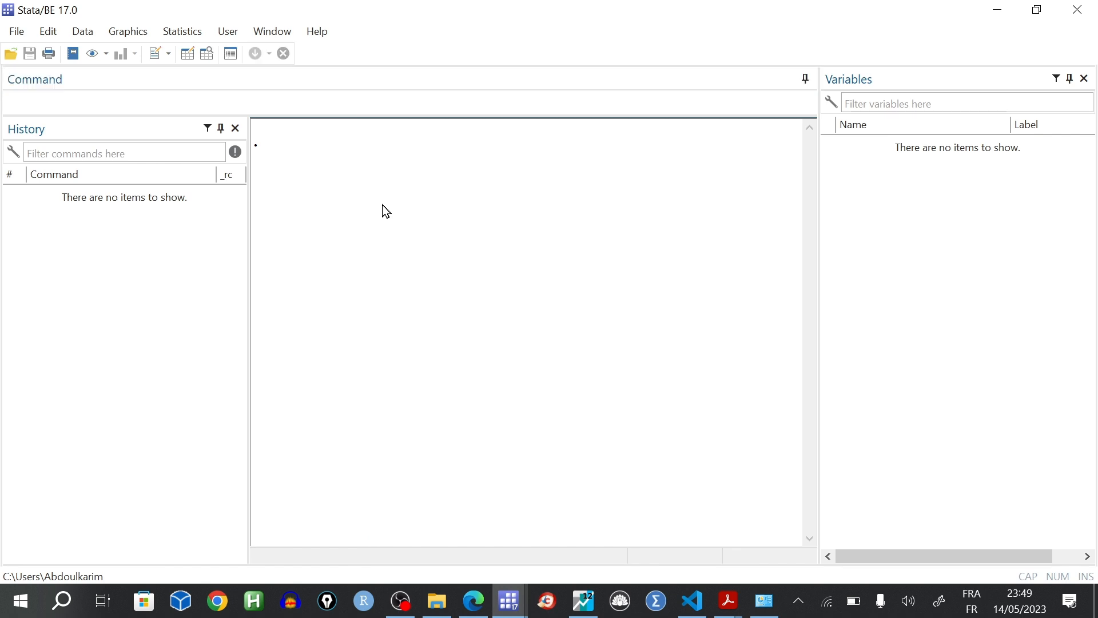
text(use use)
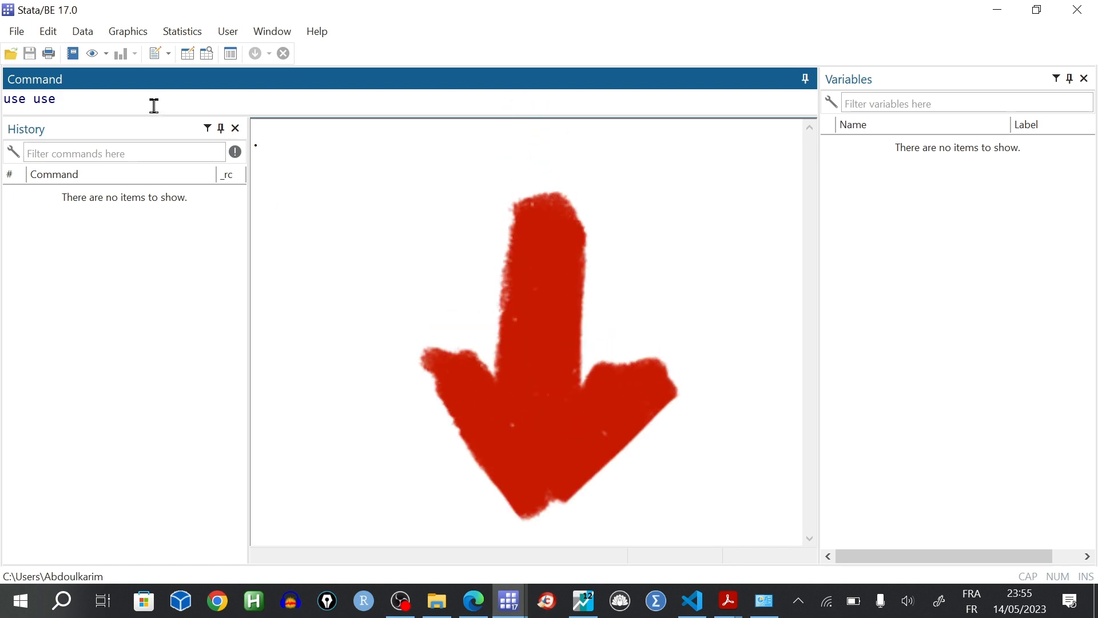
Import the Excel spreadsheet wage1.xlsx from the Stata_courses folder, using the first row of Sheet1 as variable names
click(19, 32)
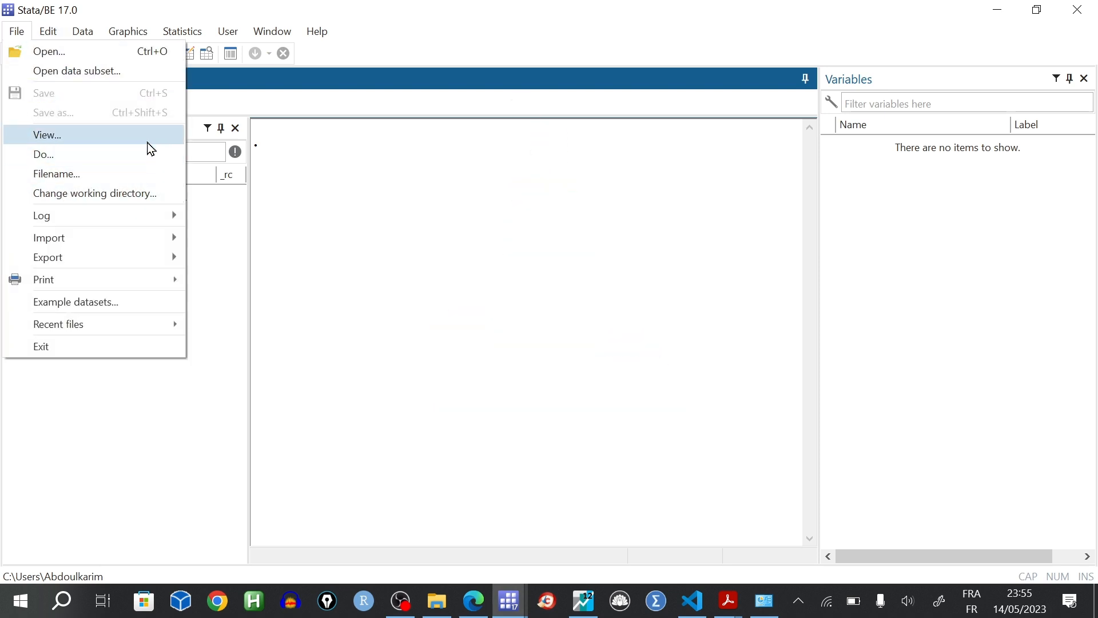
mouse_move(132, 248)
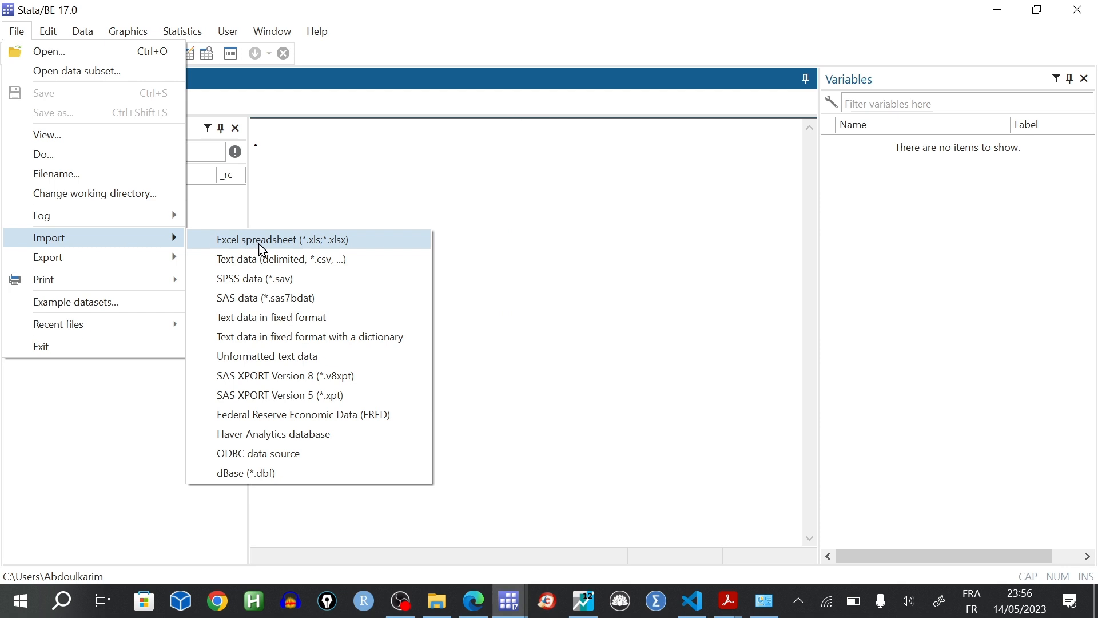
click(288, 247)
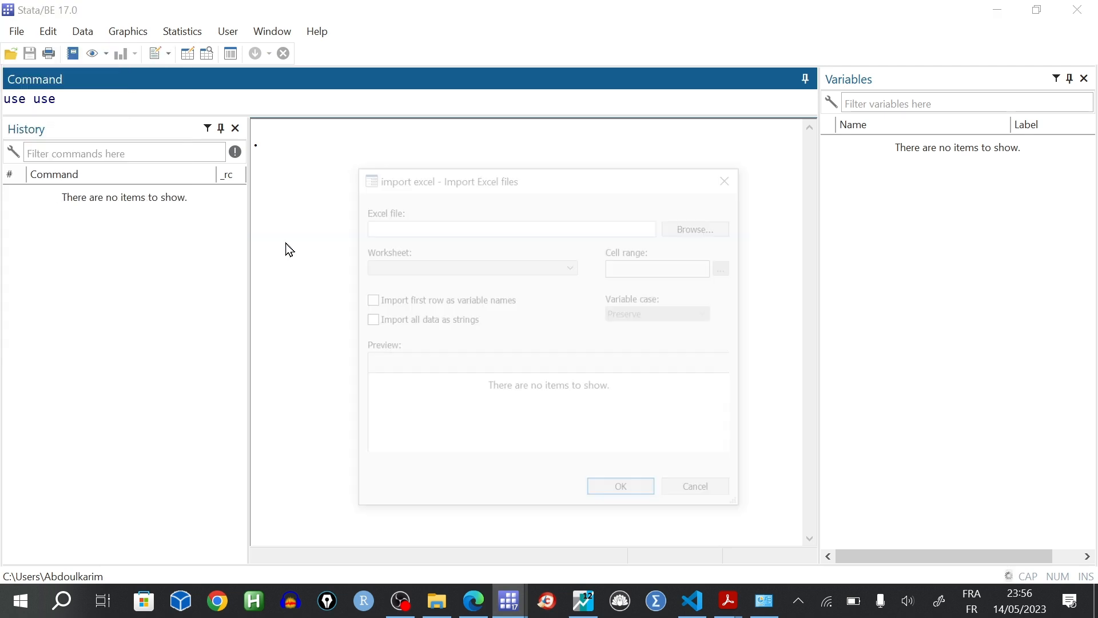
click(693, 232)
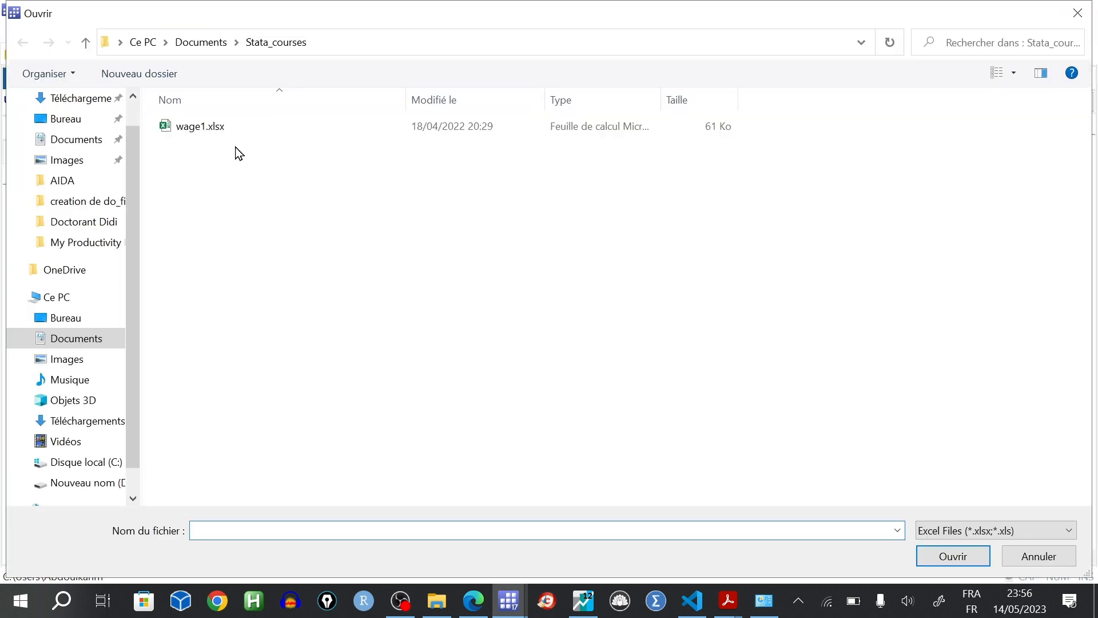
click(217, 130)
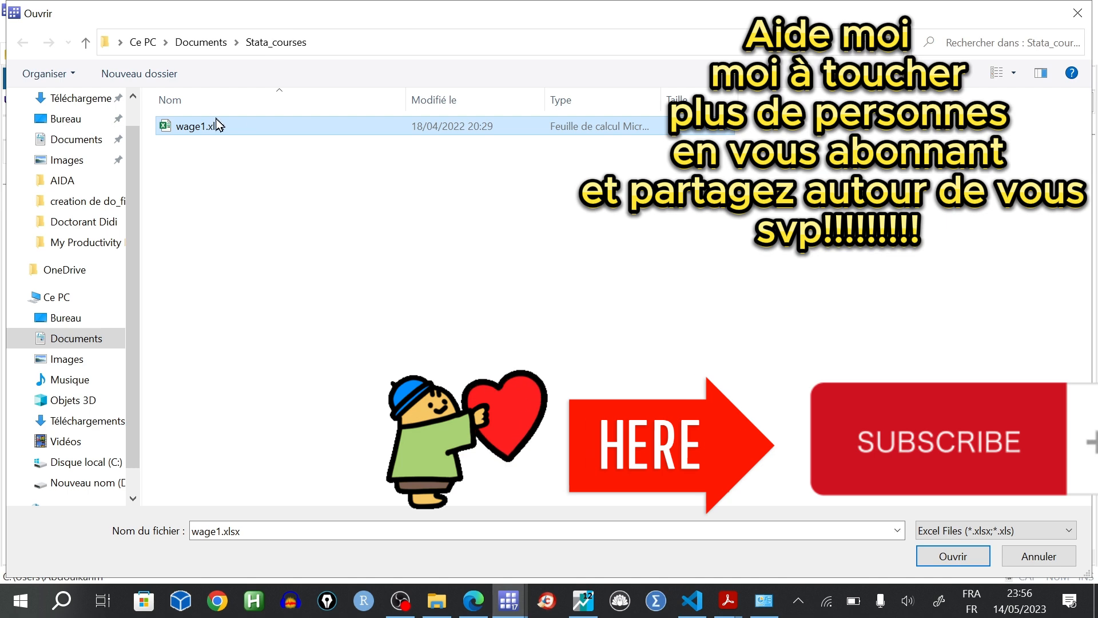
click(233, 127)
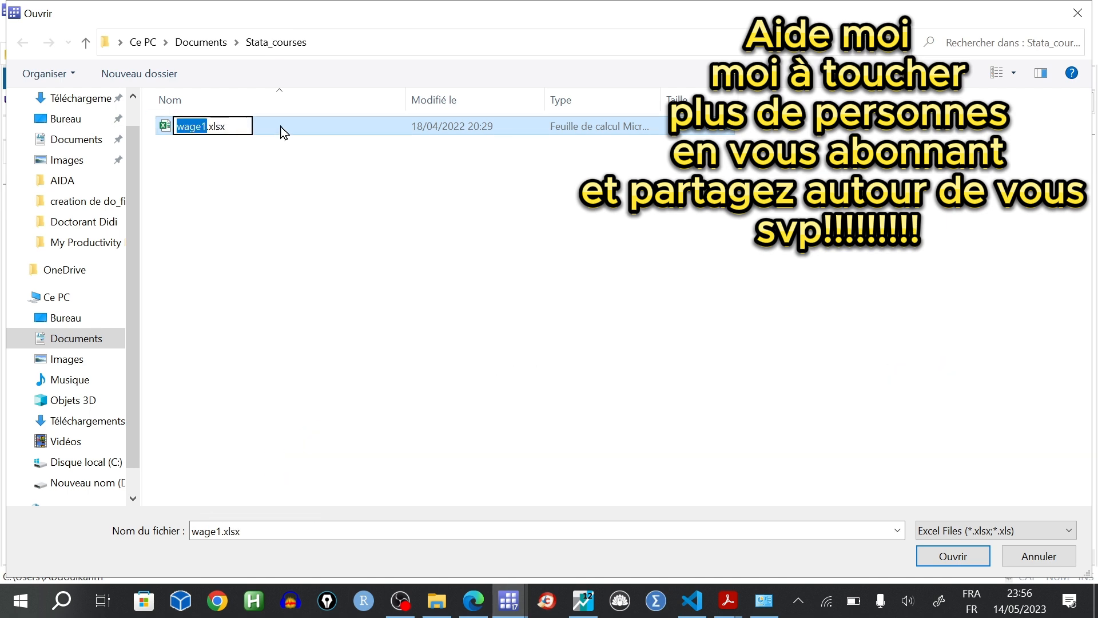
click(280, 127)
click(946, 555)
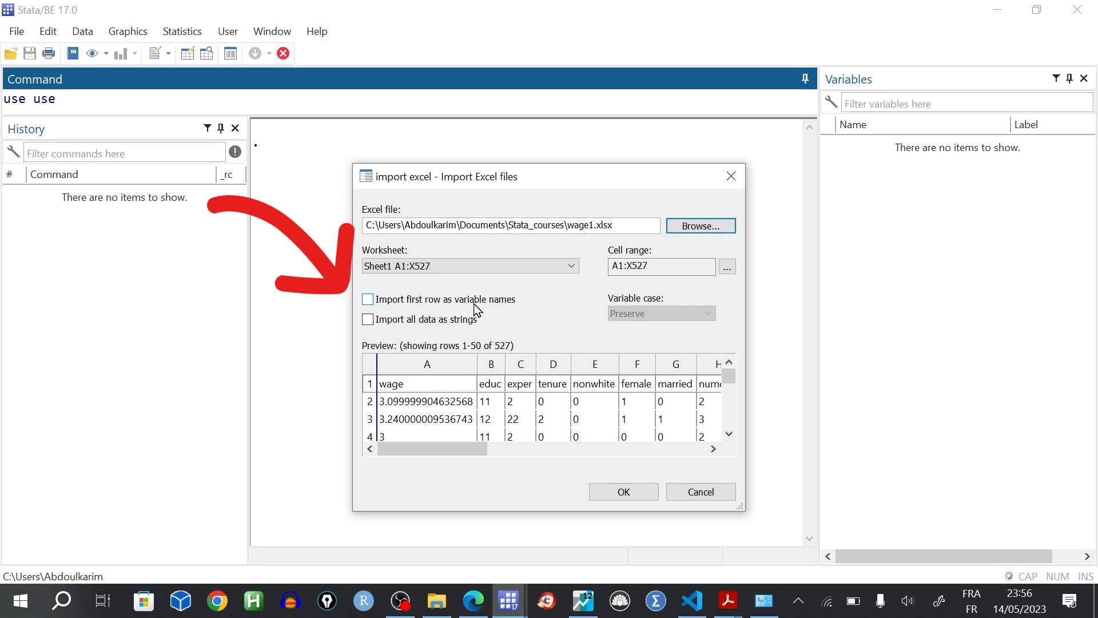
click(369, 300)
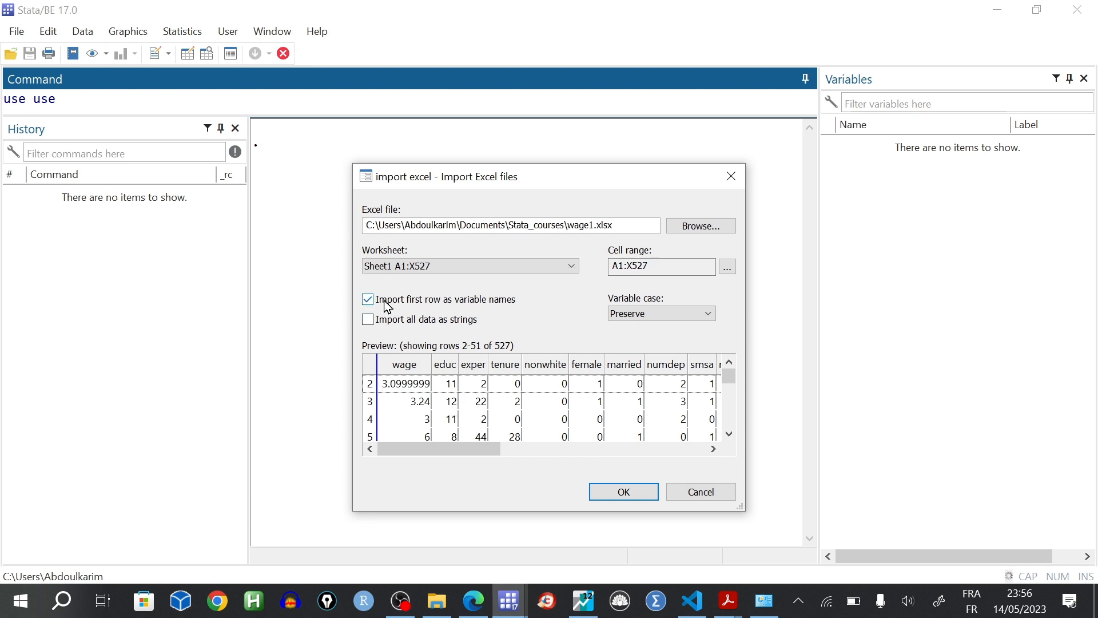
click(625, 496)
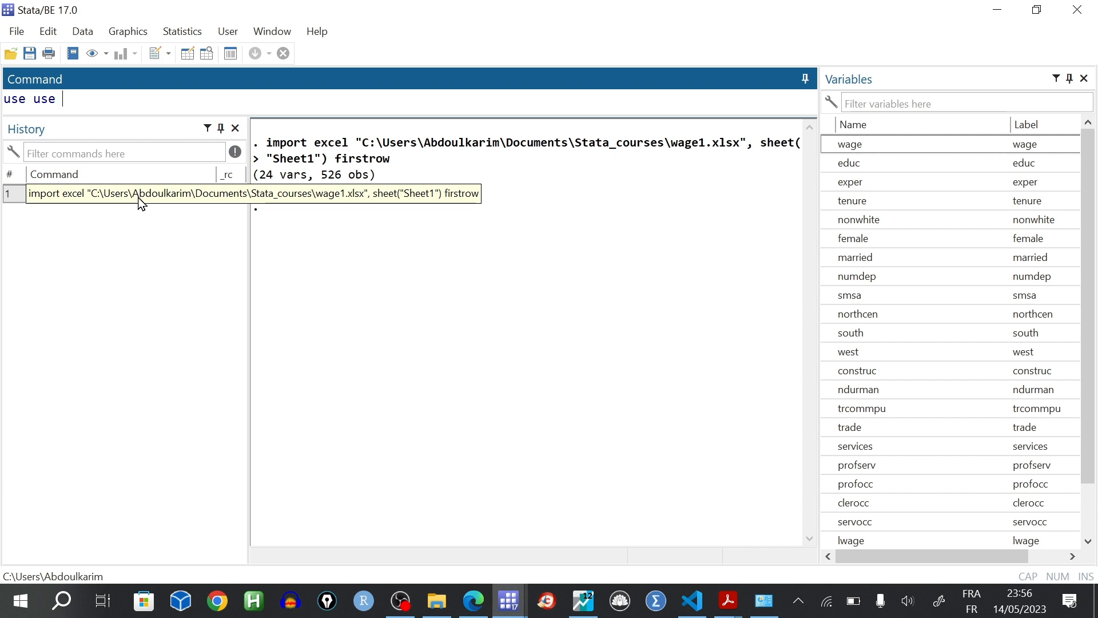
Copy the import excel command from the command history into the first line of mon_do_file.do
click(44, 194)
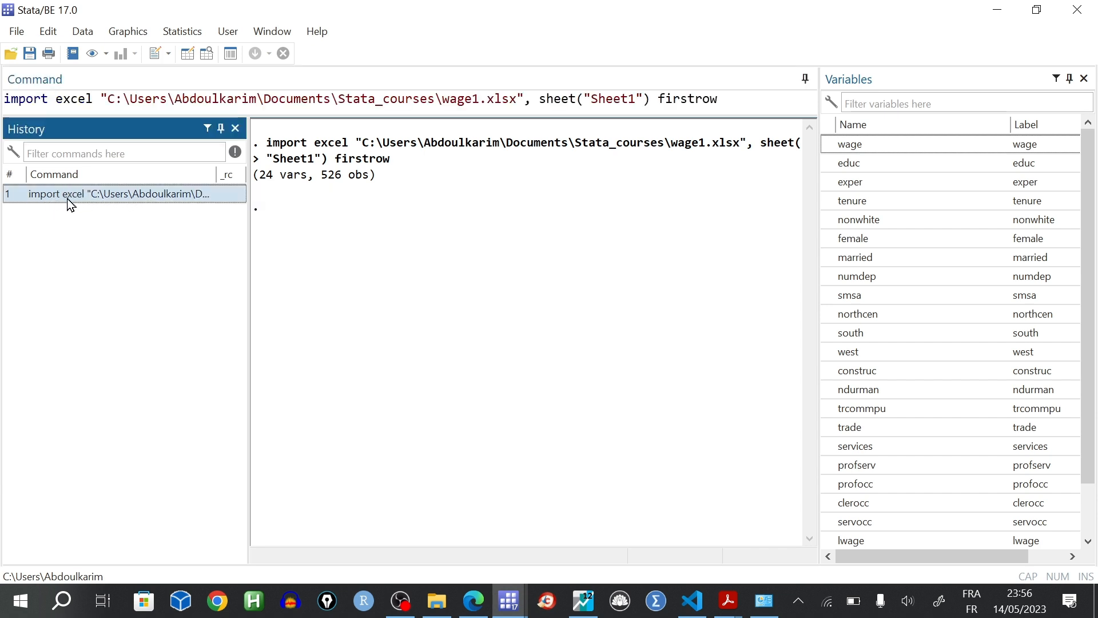
right_click(68, 204)
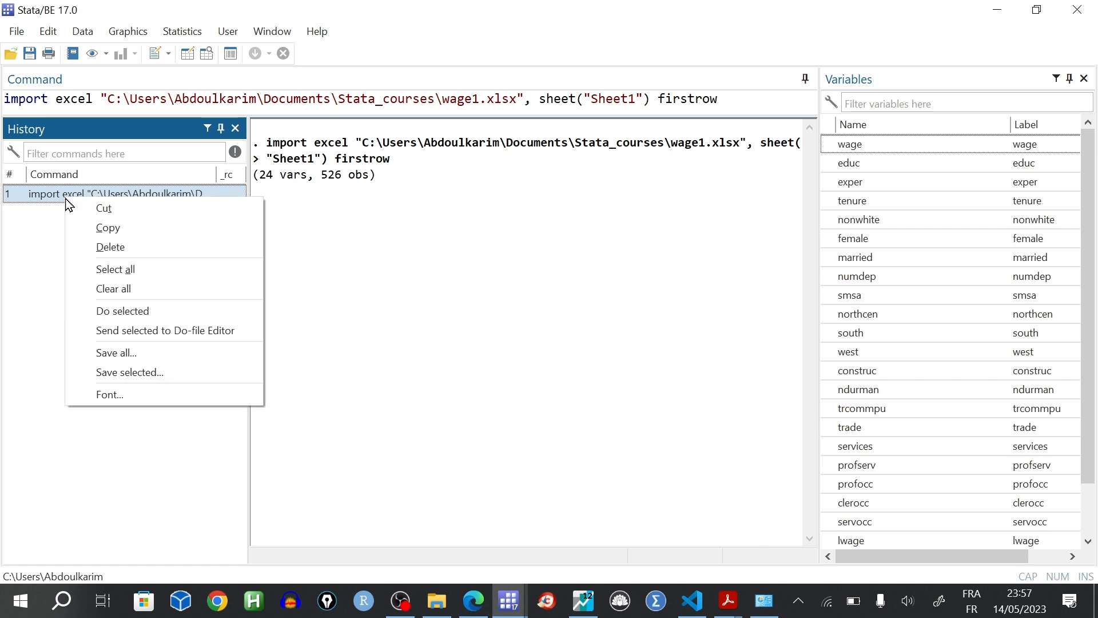
click(109, 231)
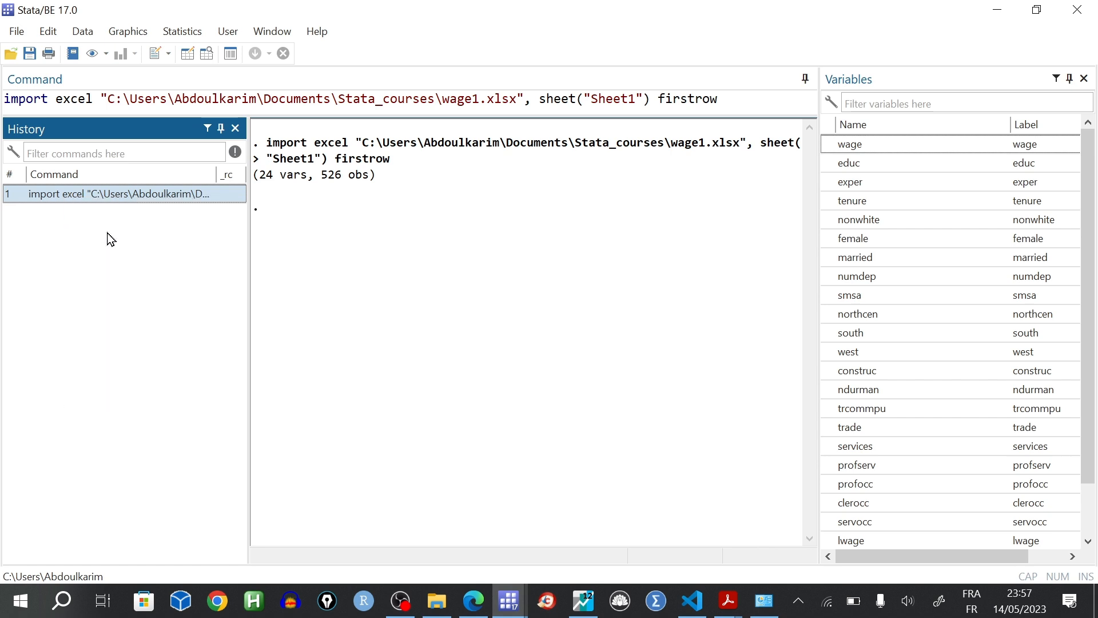
click(512, 601)
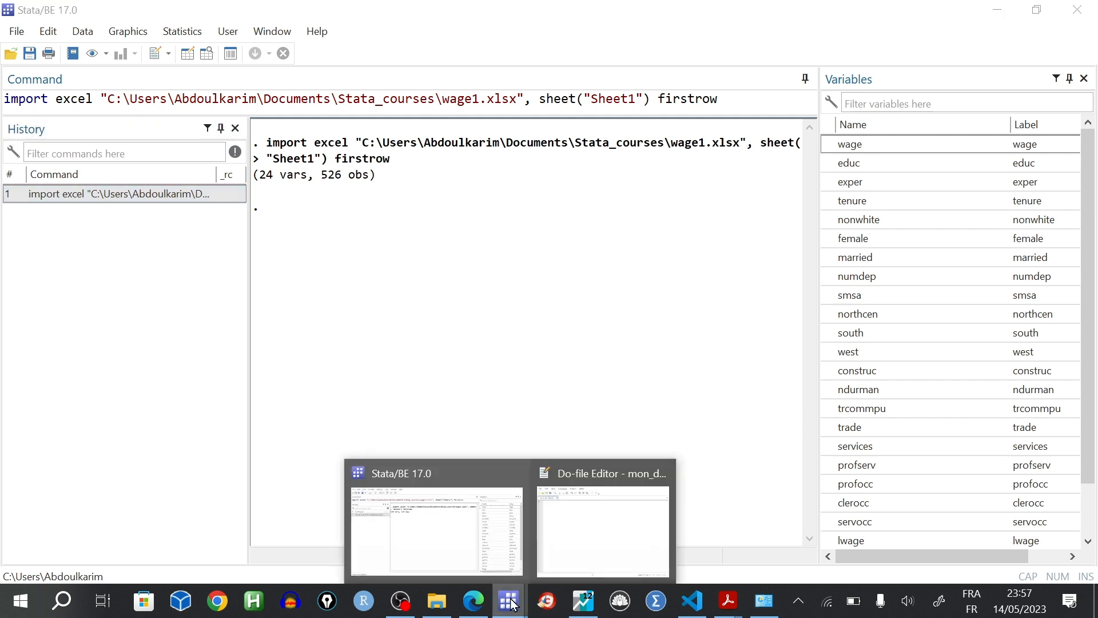
click(588, 543)
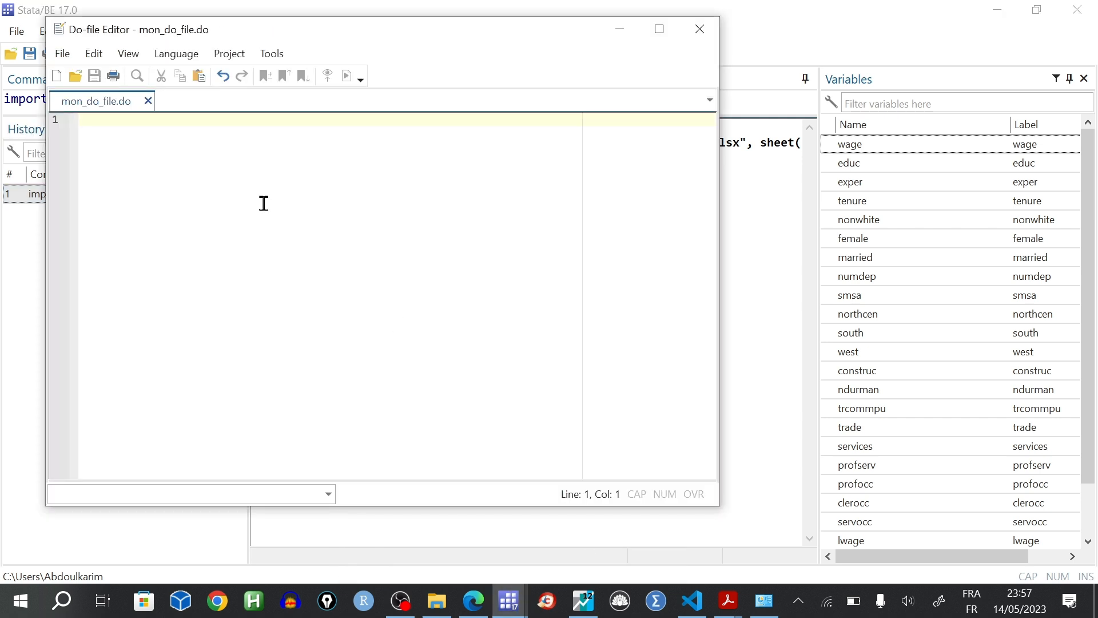
key(ctrl+v)
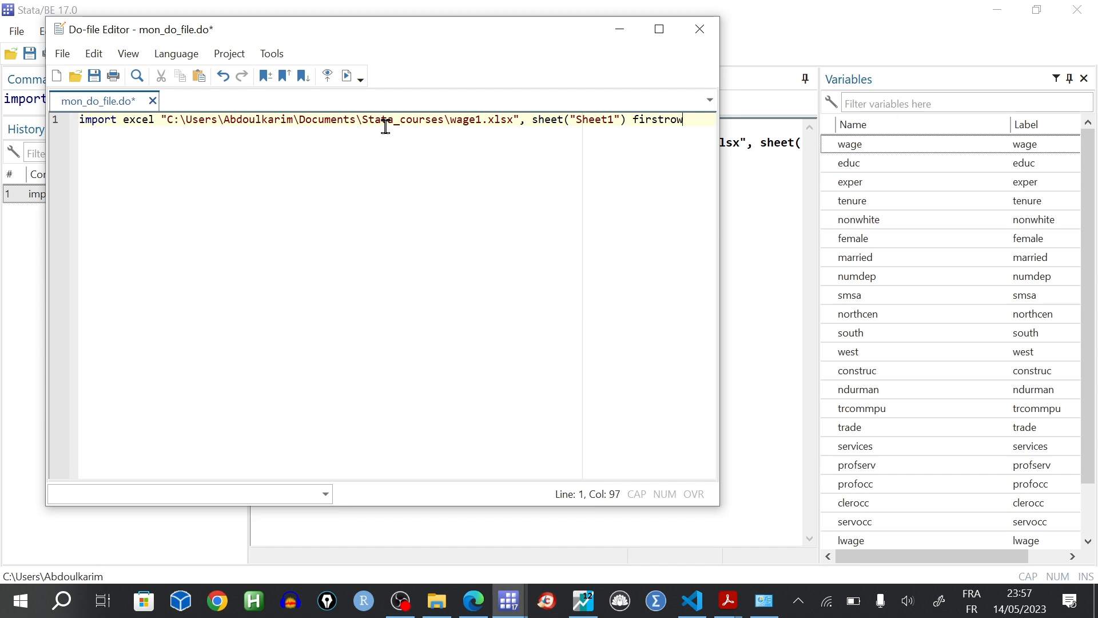
key(ctrl+a)
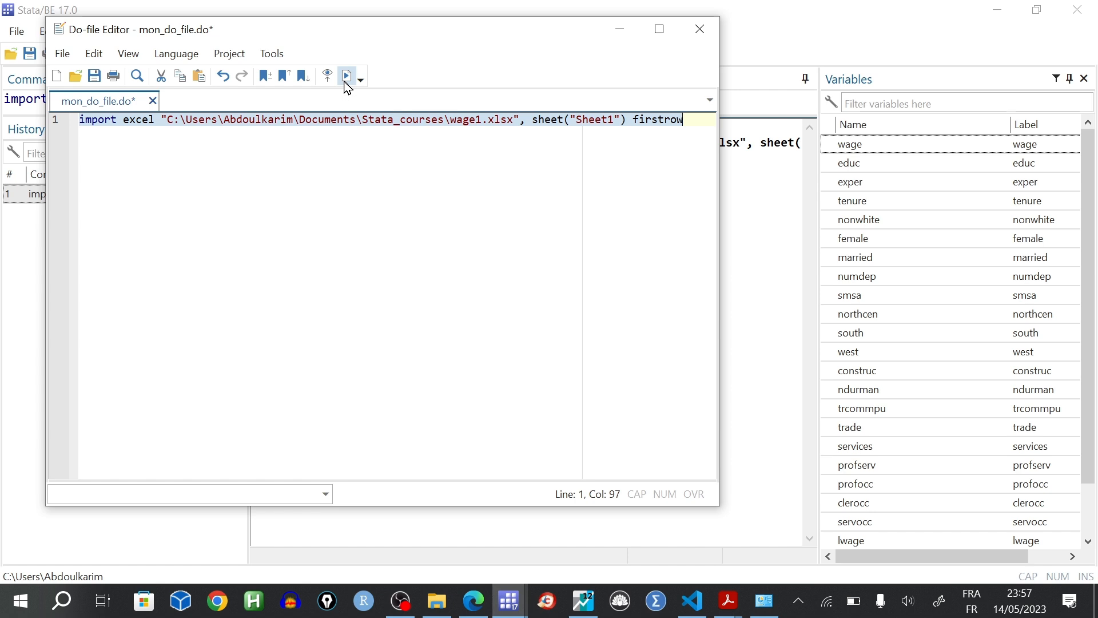
click(618, 33)
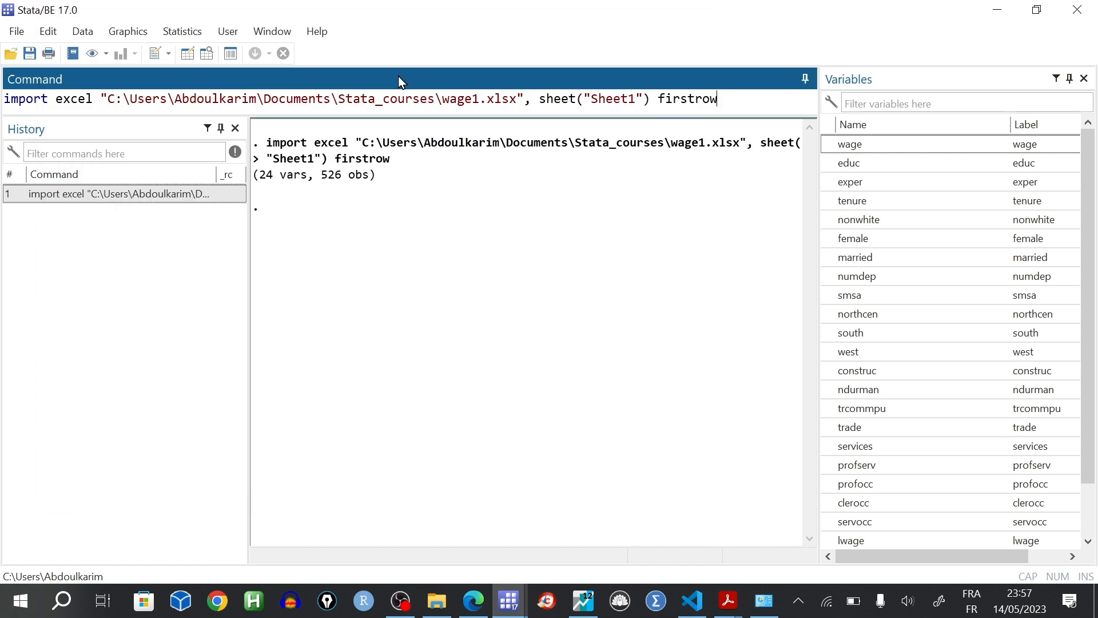
click(14, 32)
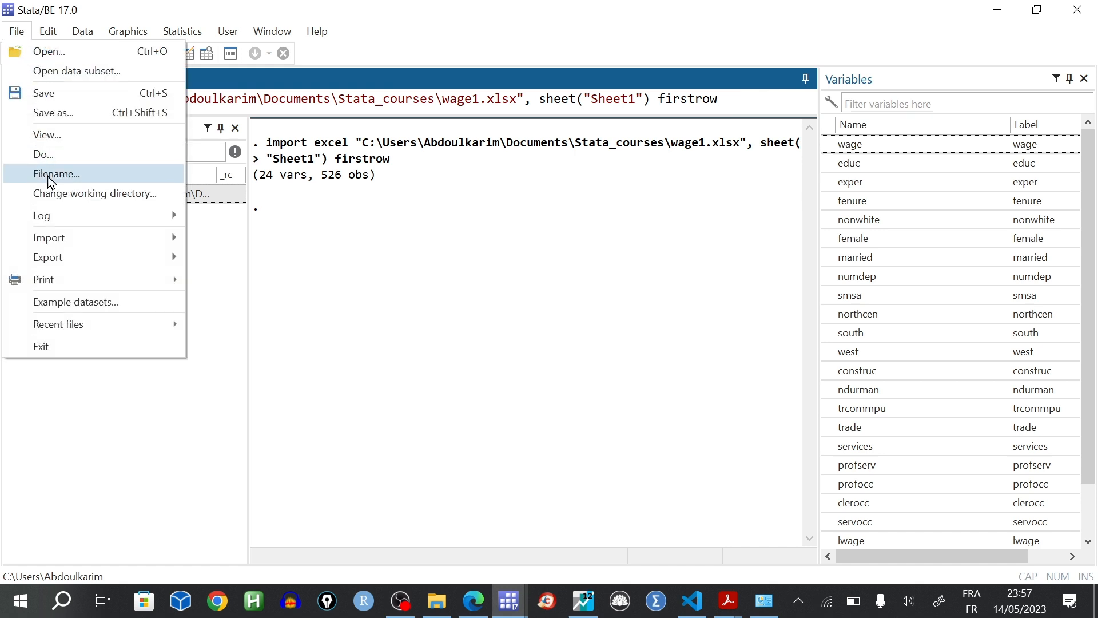
mouse_move(76, 239)
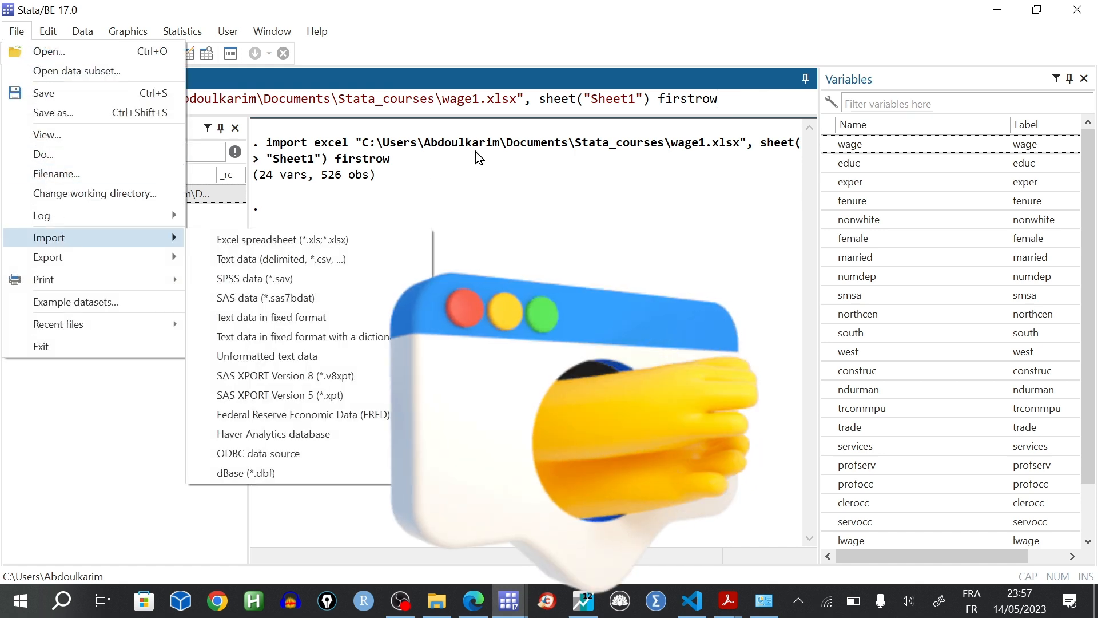
click(479, 159)
mouse_move(509, 601)
click(588, 526)
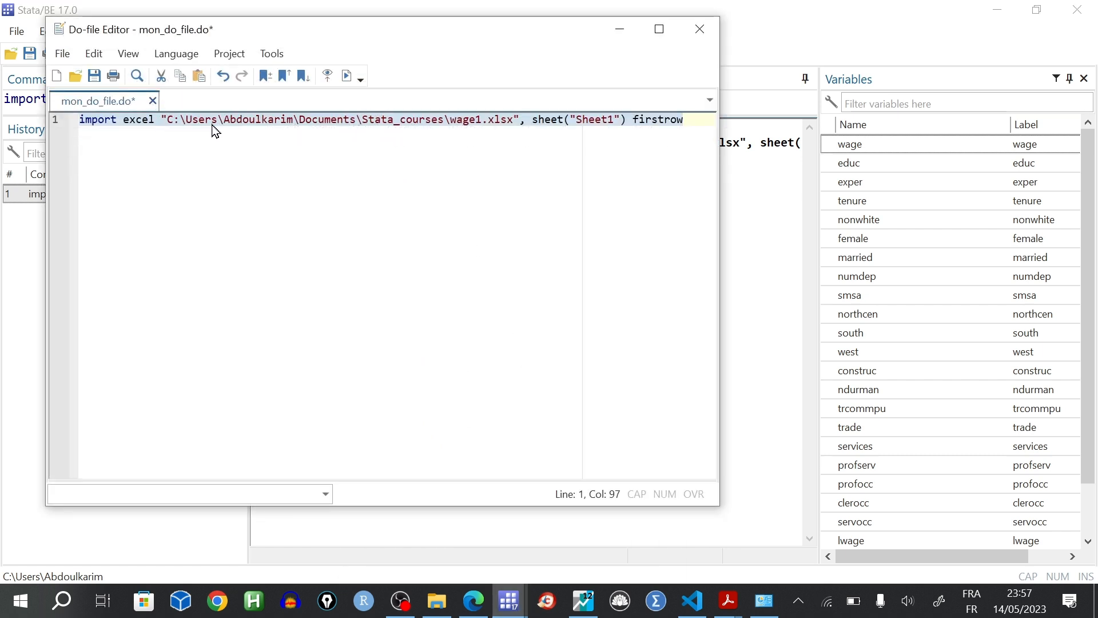
Try to run the import excel command from mon_do_file.do and check its output in the main Stata window
click(347, 76)
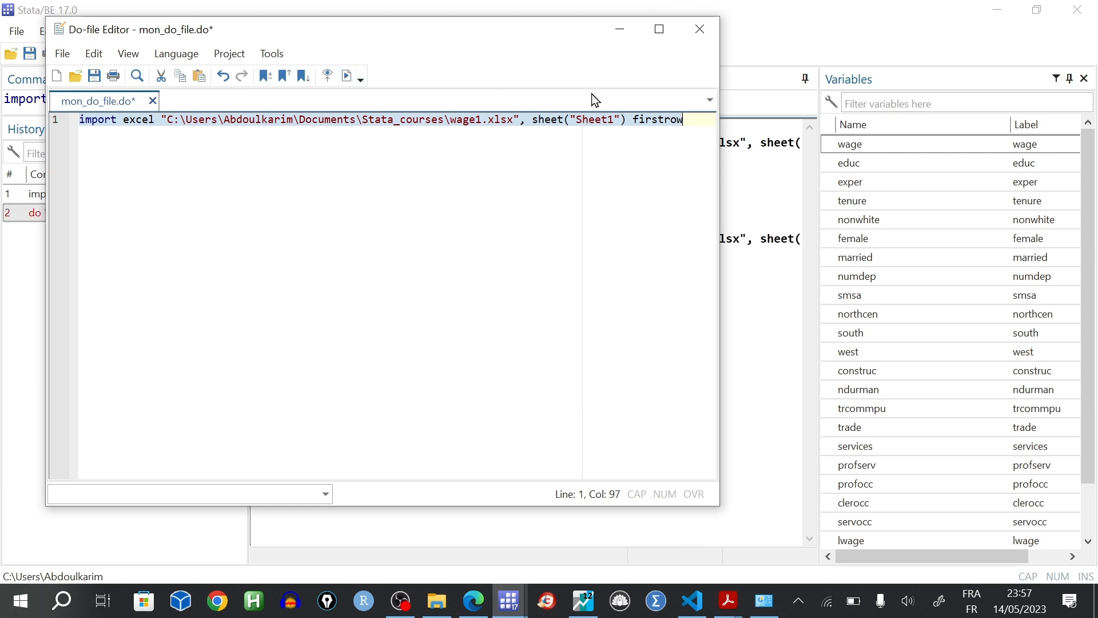
click(621, 32)
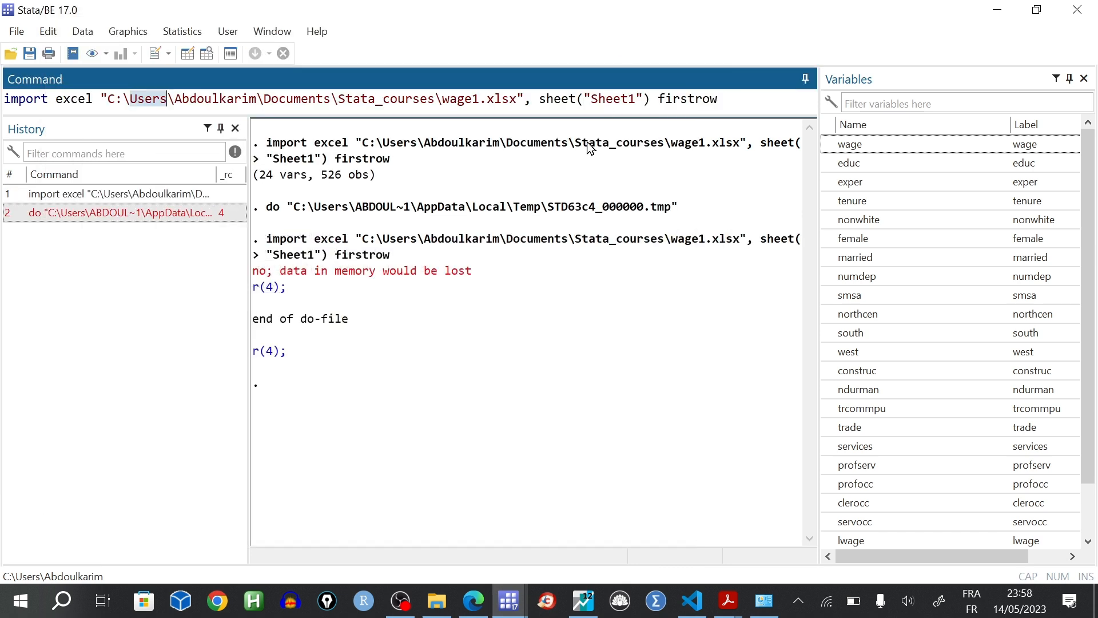
drag(260, 272, 489, 273)
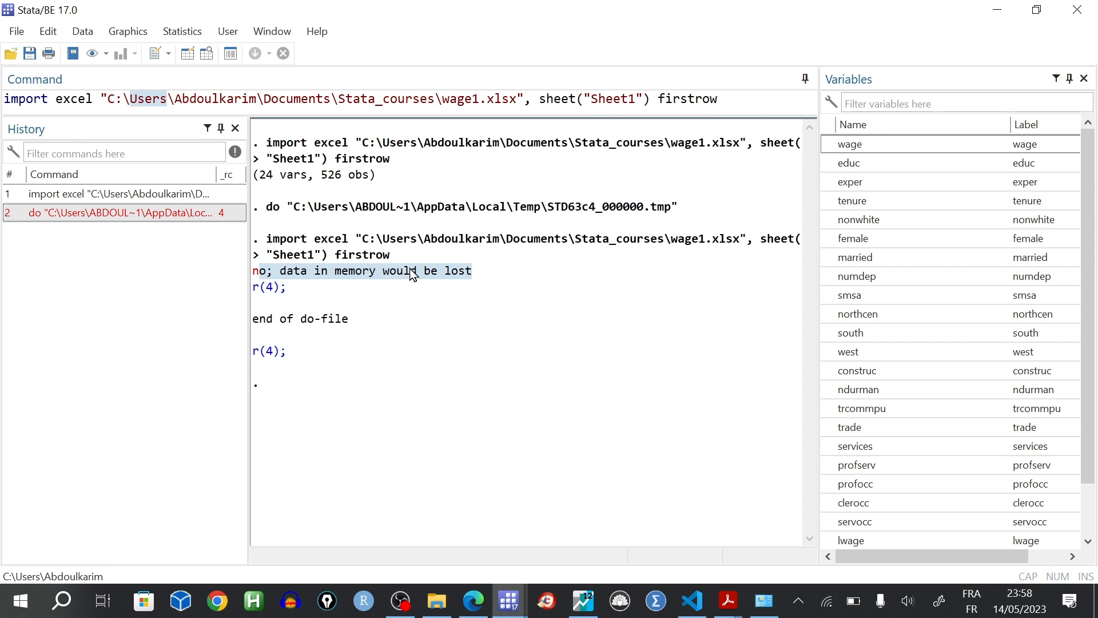
click(724, 100)
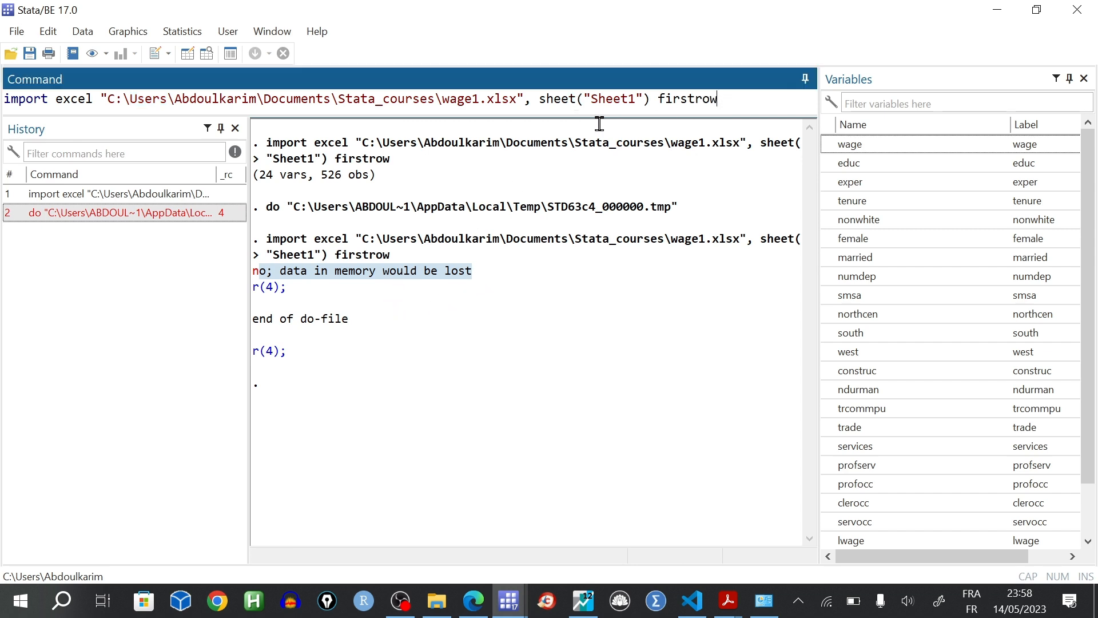
triple_click(203, 106)
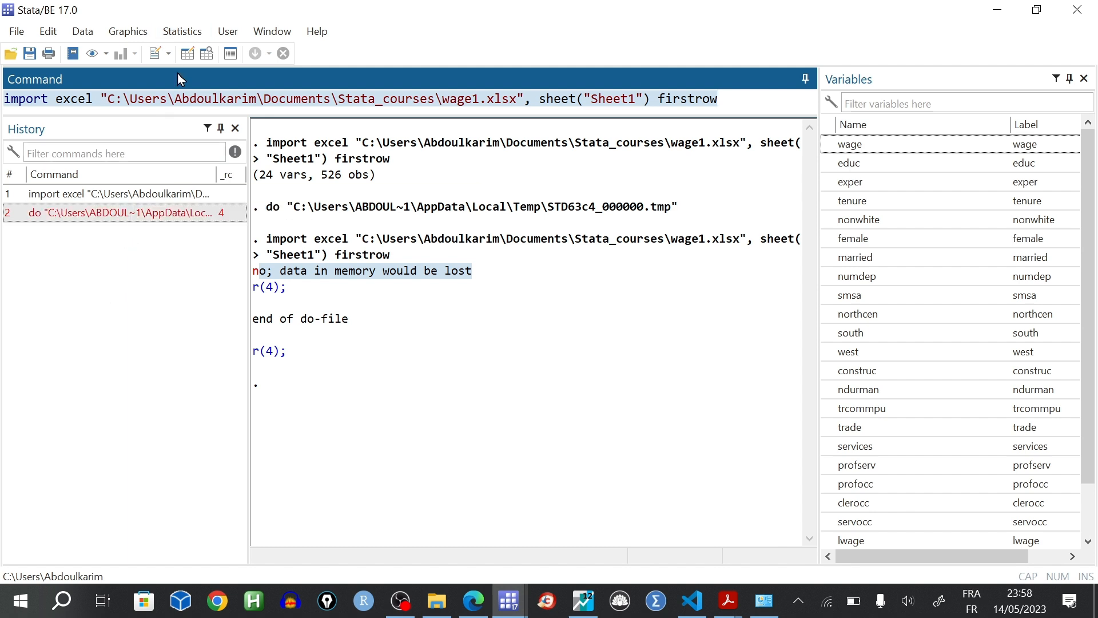
Start a linear regression and choose wage as the dependent variable
click(181, 35)
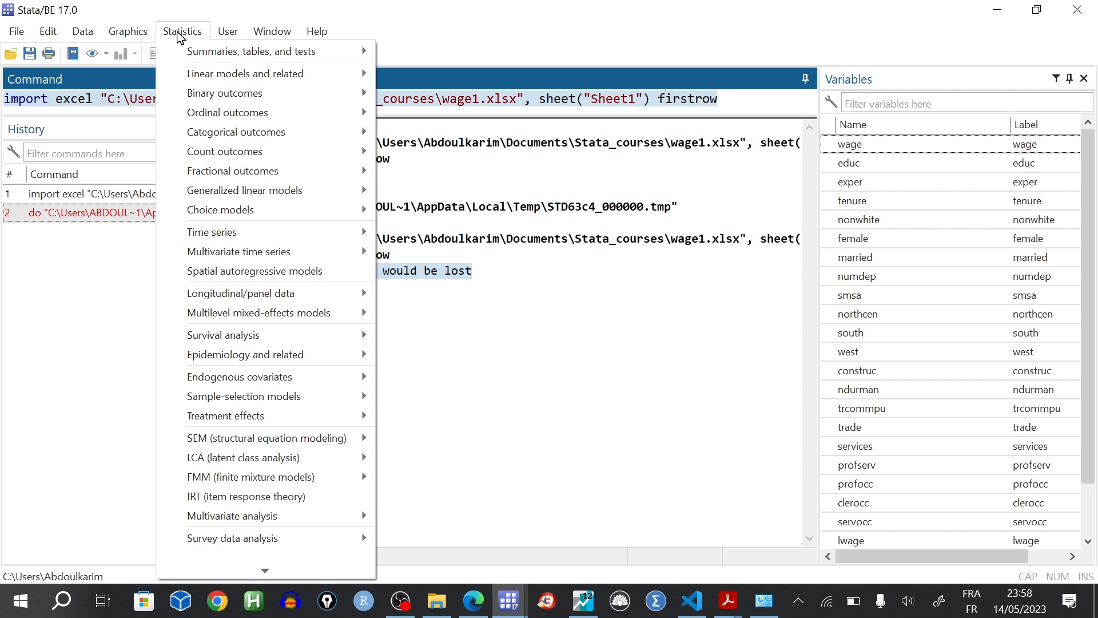
mouse_move(231, 80)
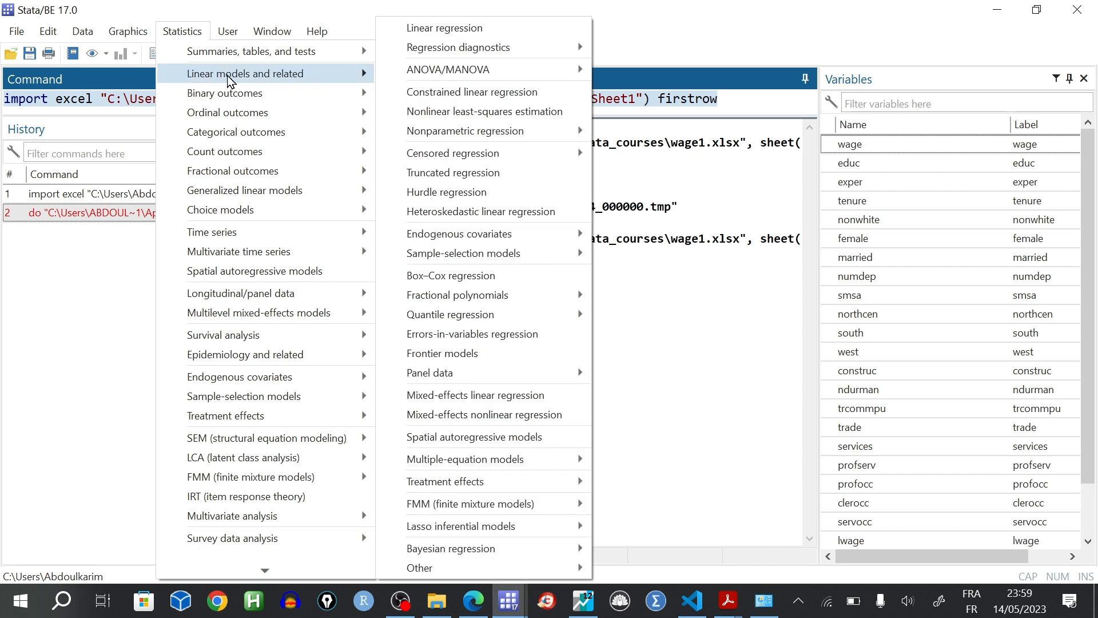
click(429, 30)
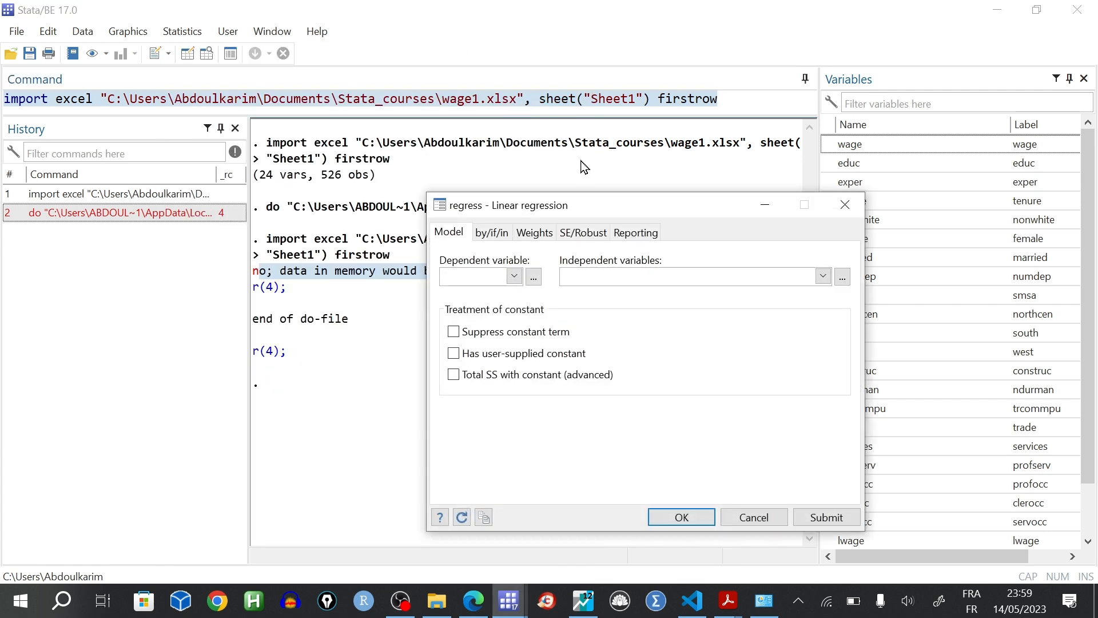
click(514, 277)
click(459, 299)
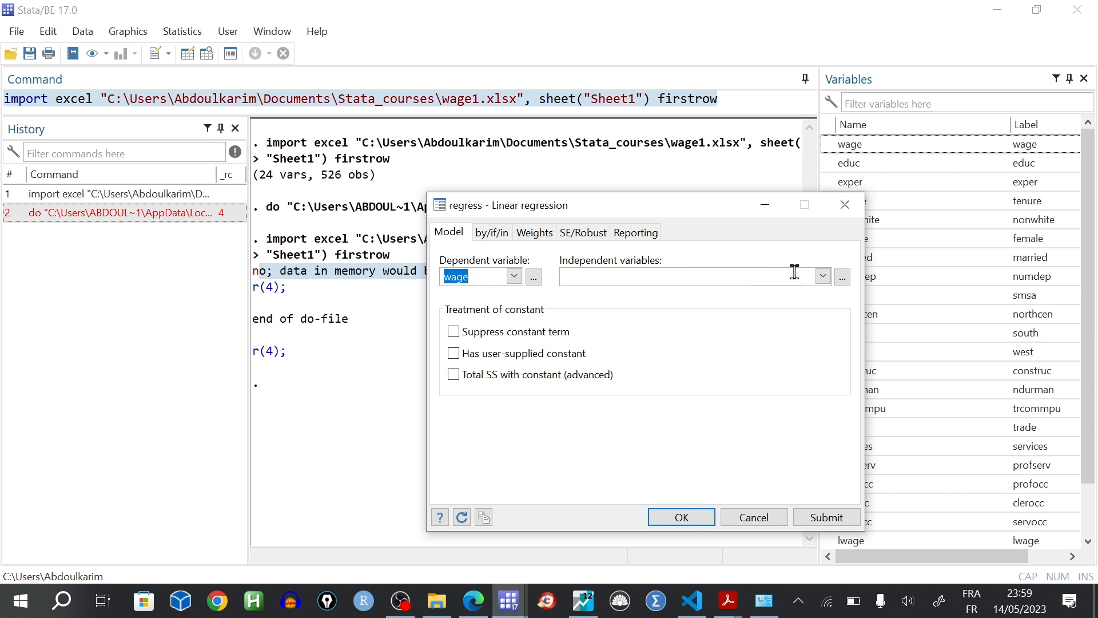
Choose educ and exper as independent variables, submit the regression and minimize its dialog
click(823, 277)
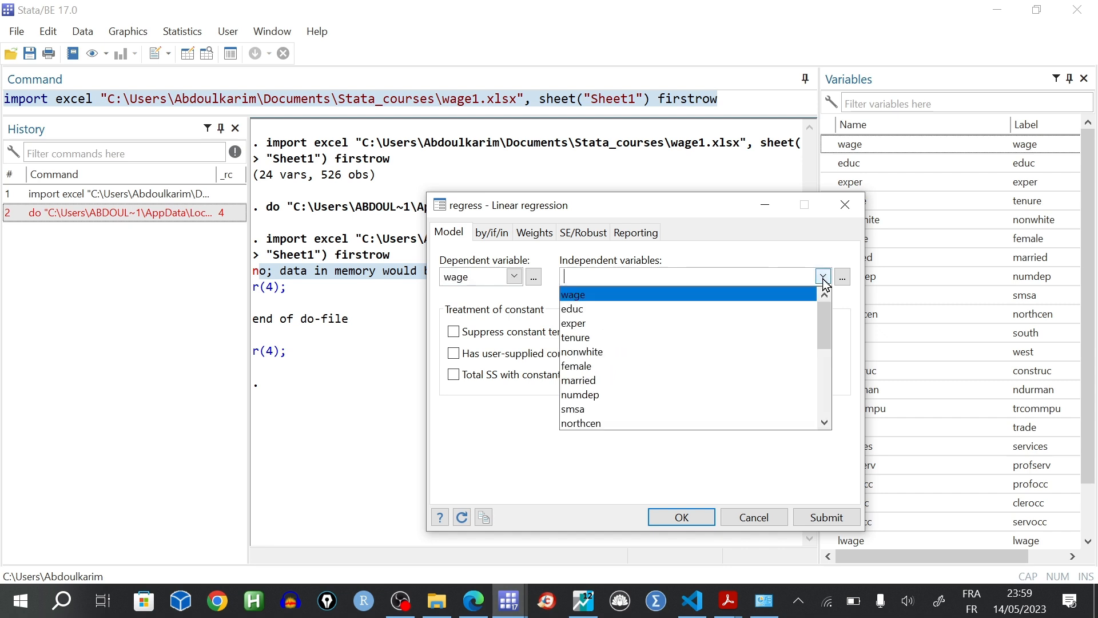
click(757, 311)
click(821, 276)
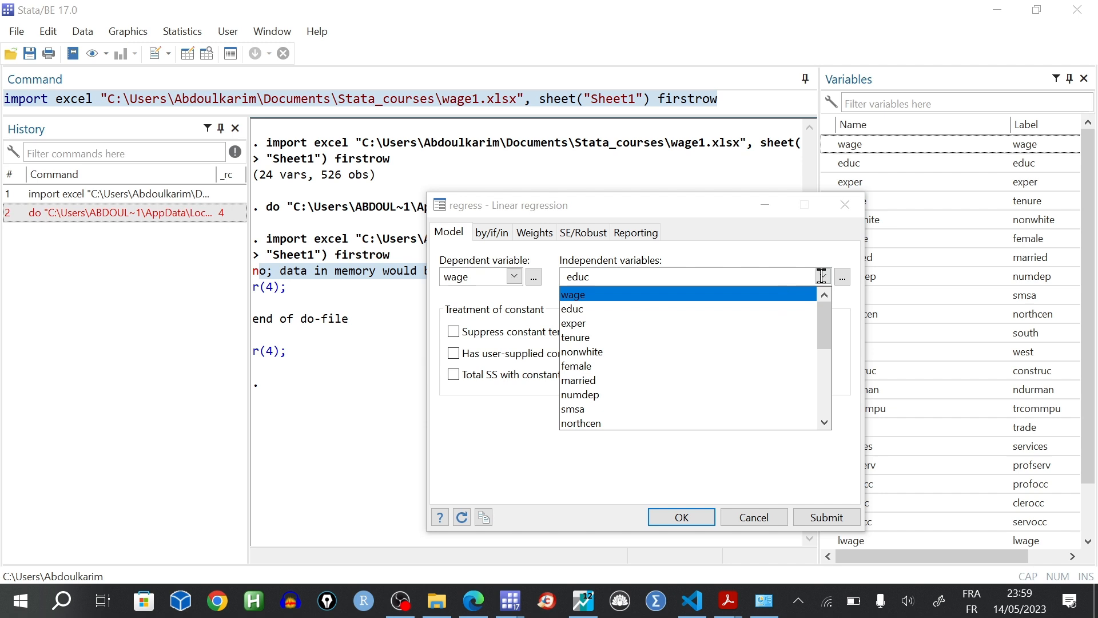
click(756, 325)
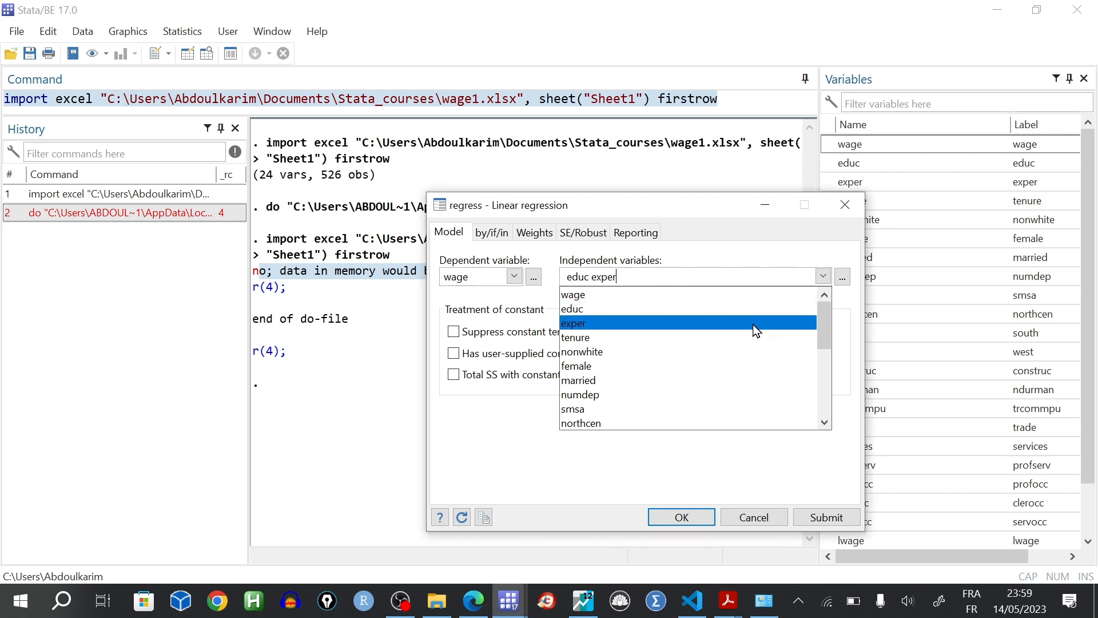
click(707, 242)
drag(617, 276, 571, 277)
drag(479, 280, 438, 287)
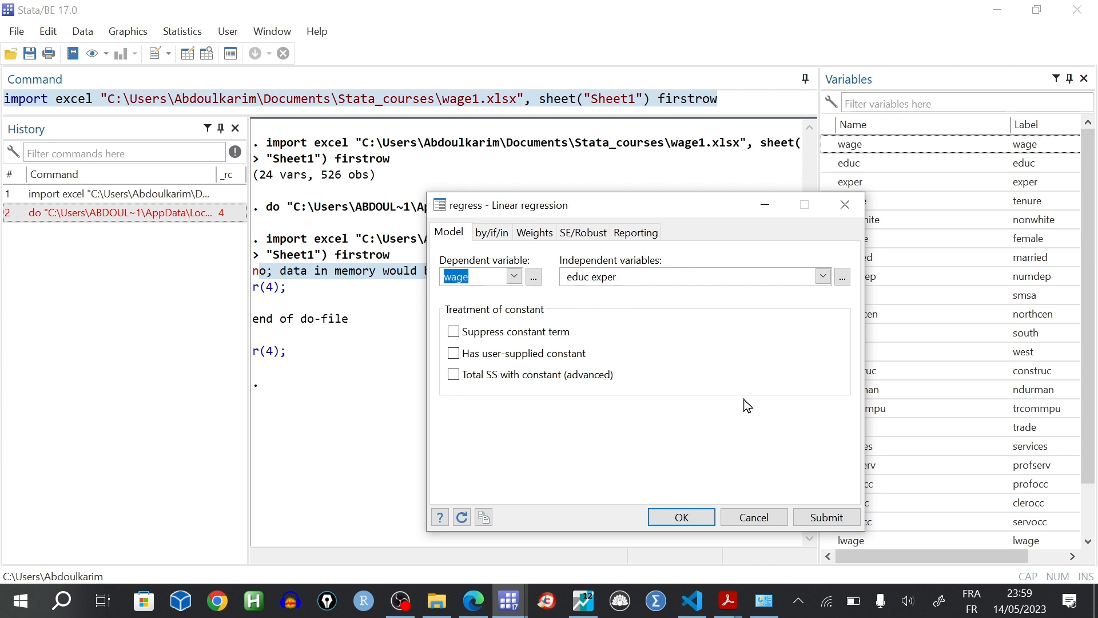
click(827, 518)
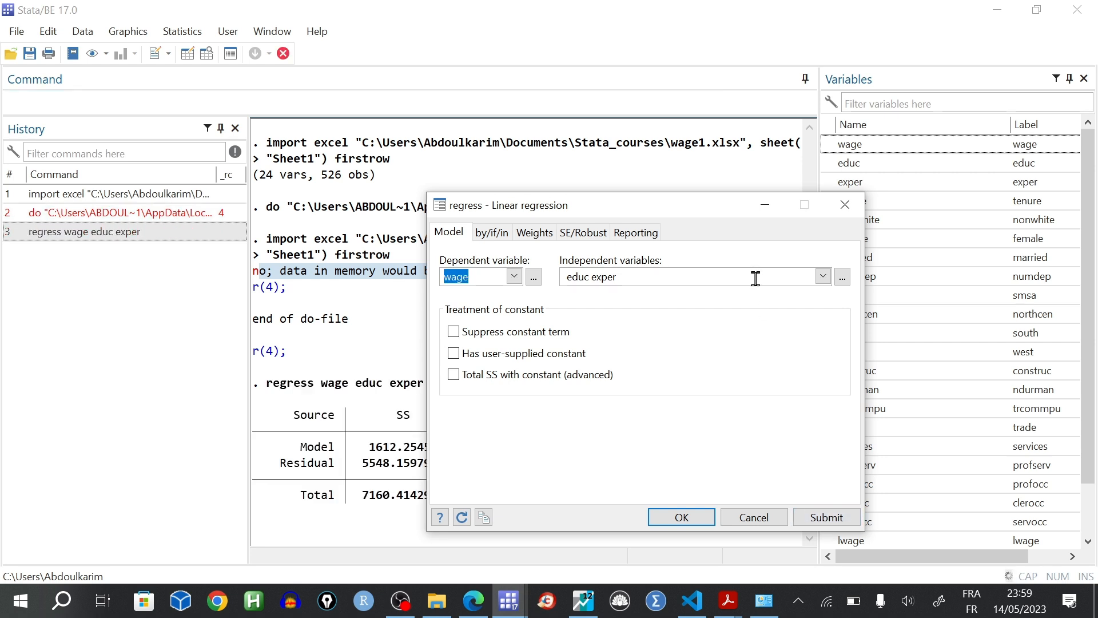
click(765, 207)
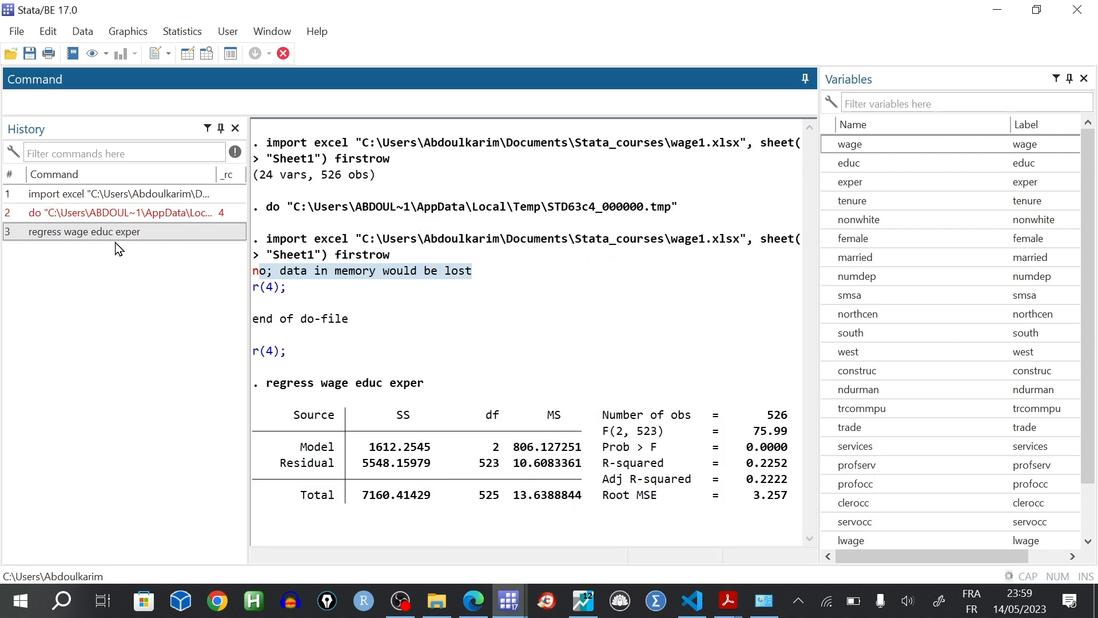
Recall the regress wage educ exper command from the command history and run it again, highlighting its output
click(64, 234)
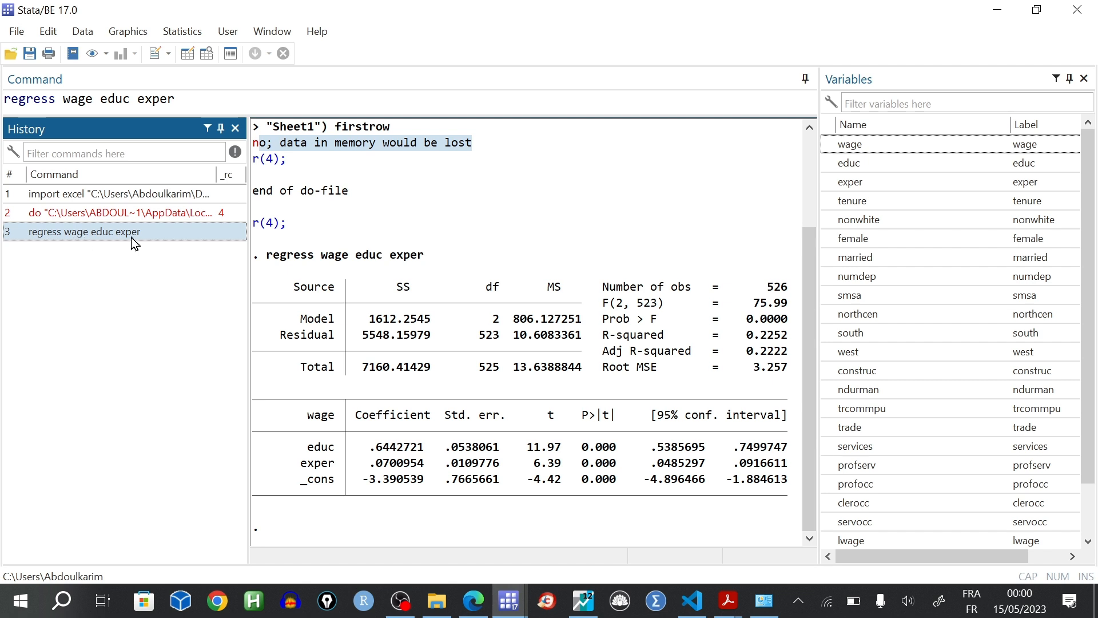
click(191, 104)
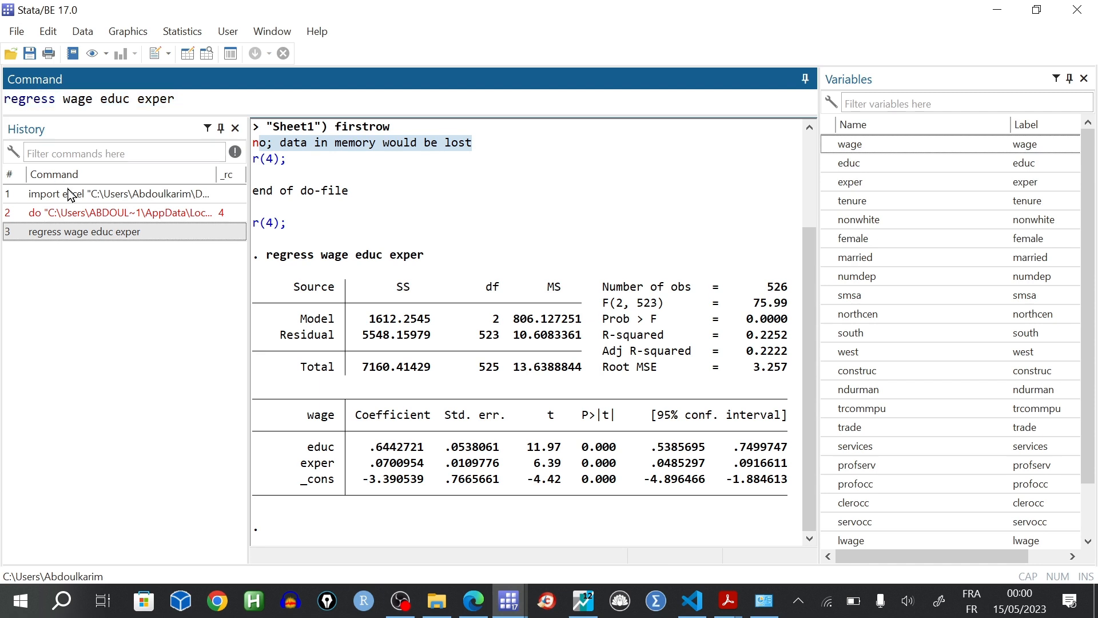
click(65, 236)
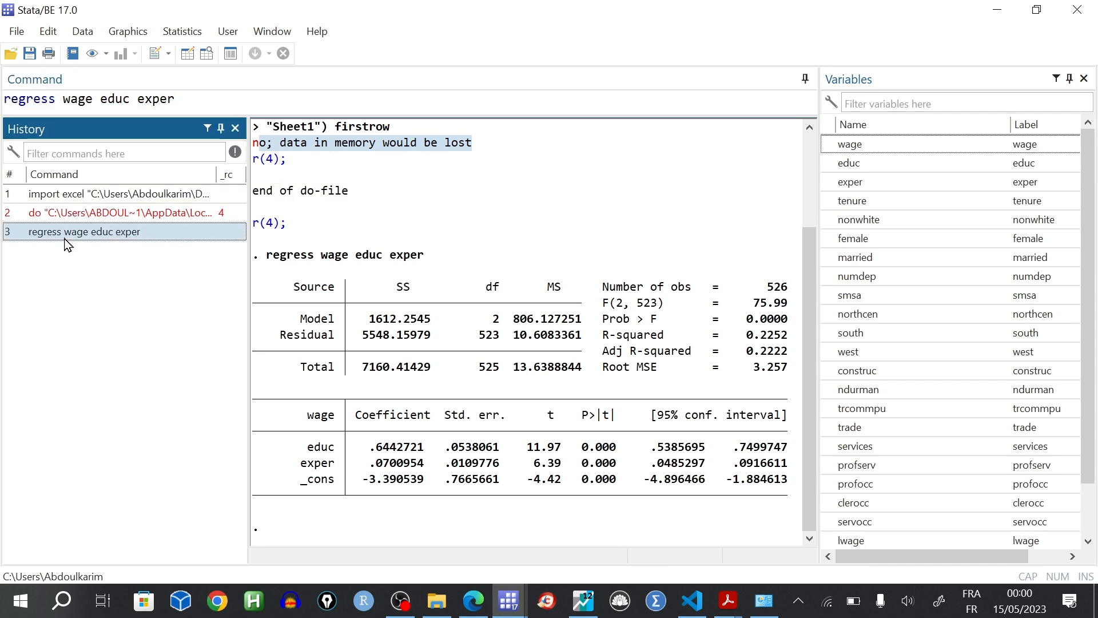
drag(182, 103, 4, 116)
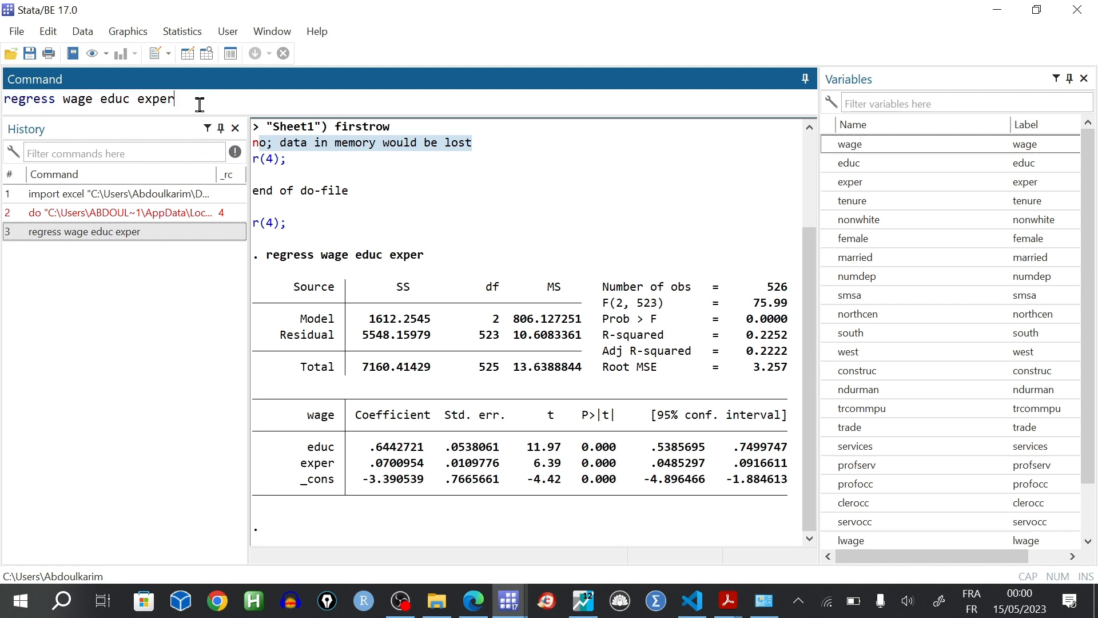
key(Return)
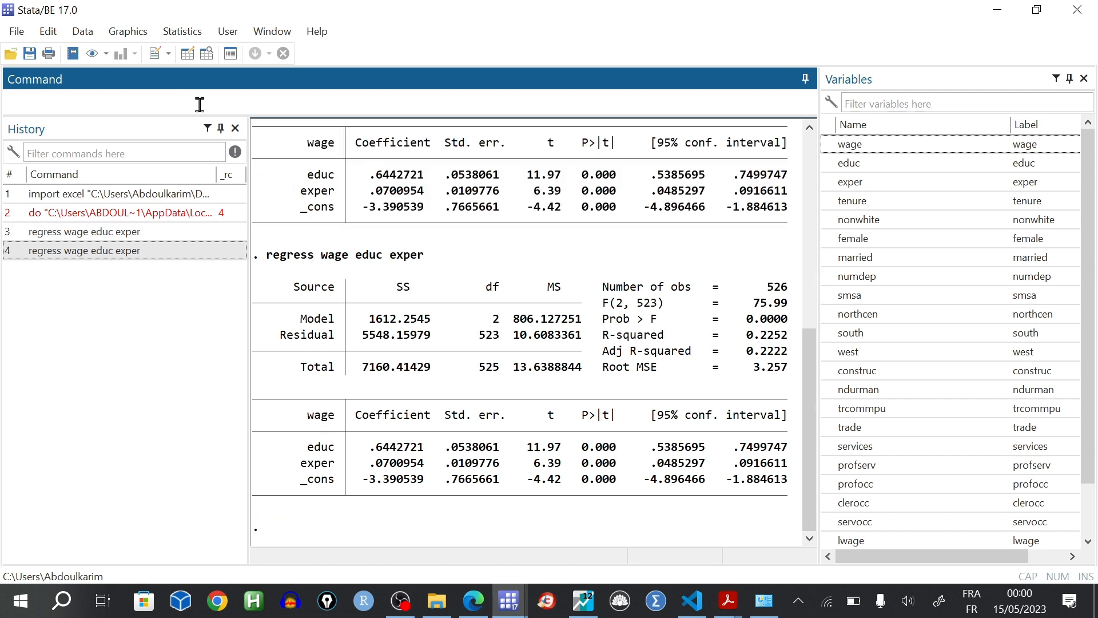
drag(273, 259, 540, 482)
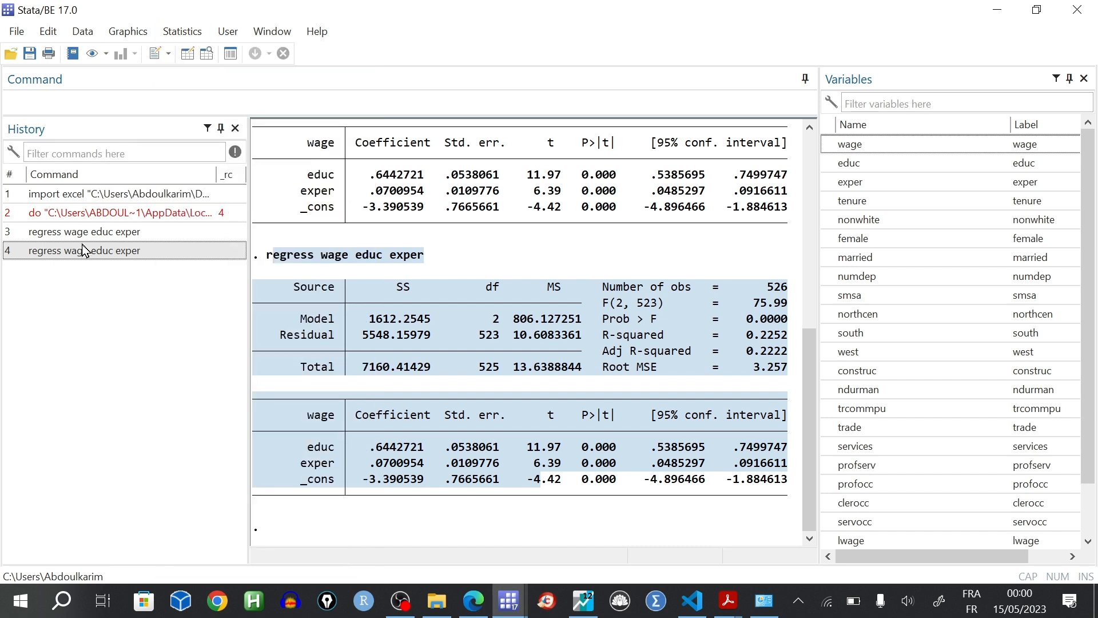
Recall the latest regress command from the history and examine its command name, dependent variable and independent variables
click(74, 256)
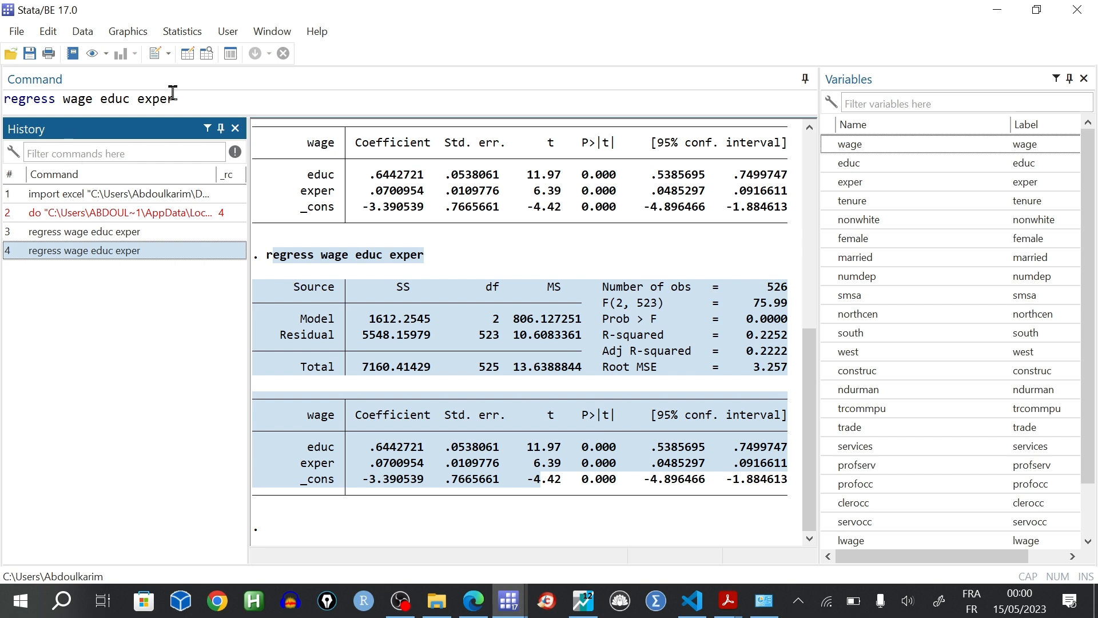
drag(182, 98, 13, 99)
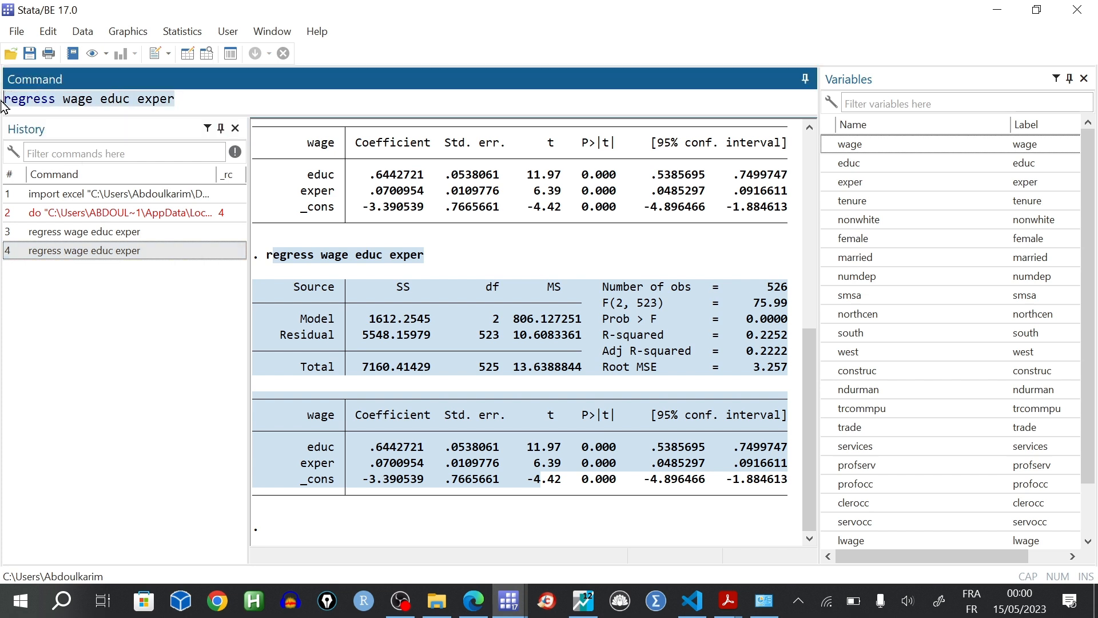
click(57, 102)
key(shift+End)
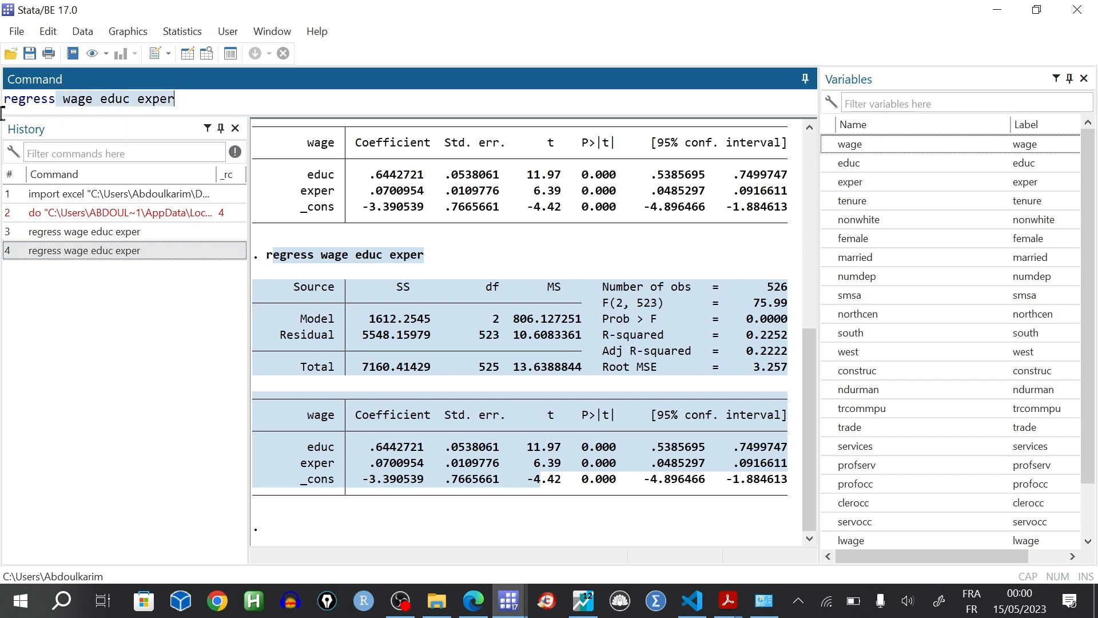
click(57, 101)
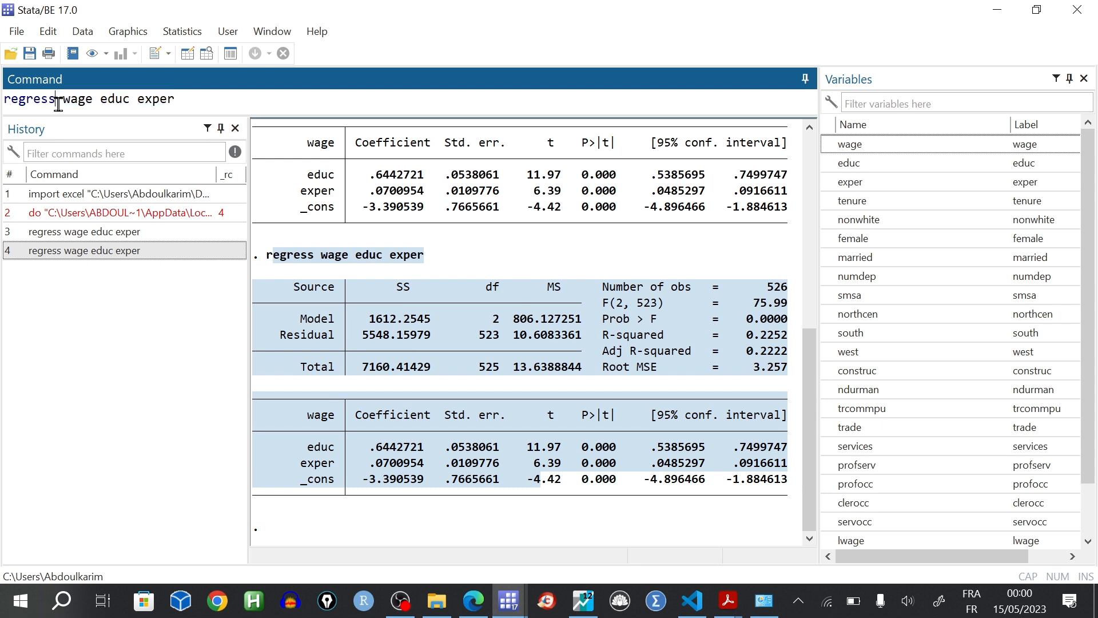
drag(63, 101, 130, 99)
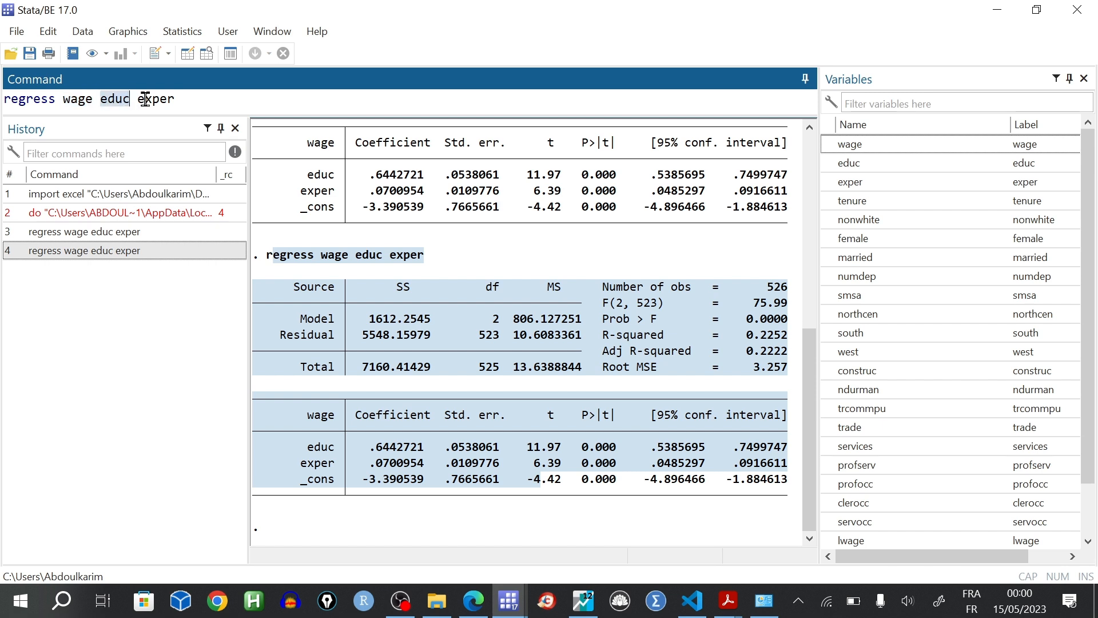
drag(138, 99, 3, 102)
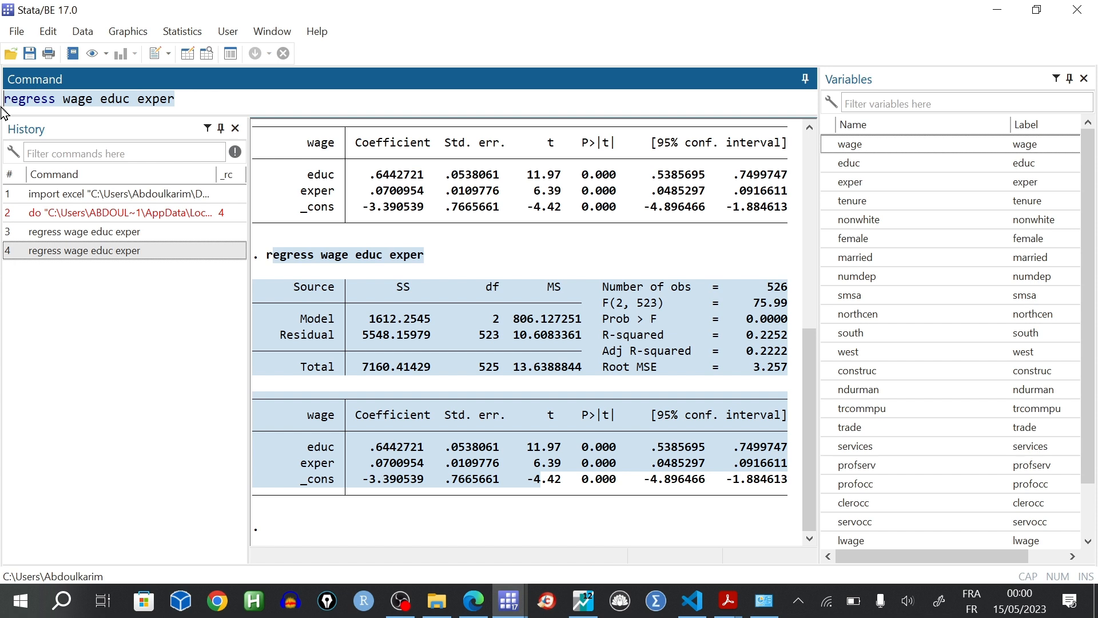
click(51, 102)
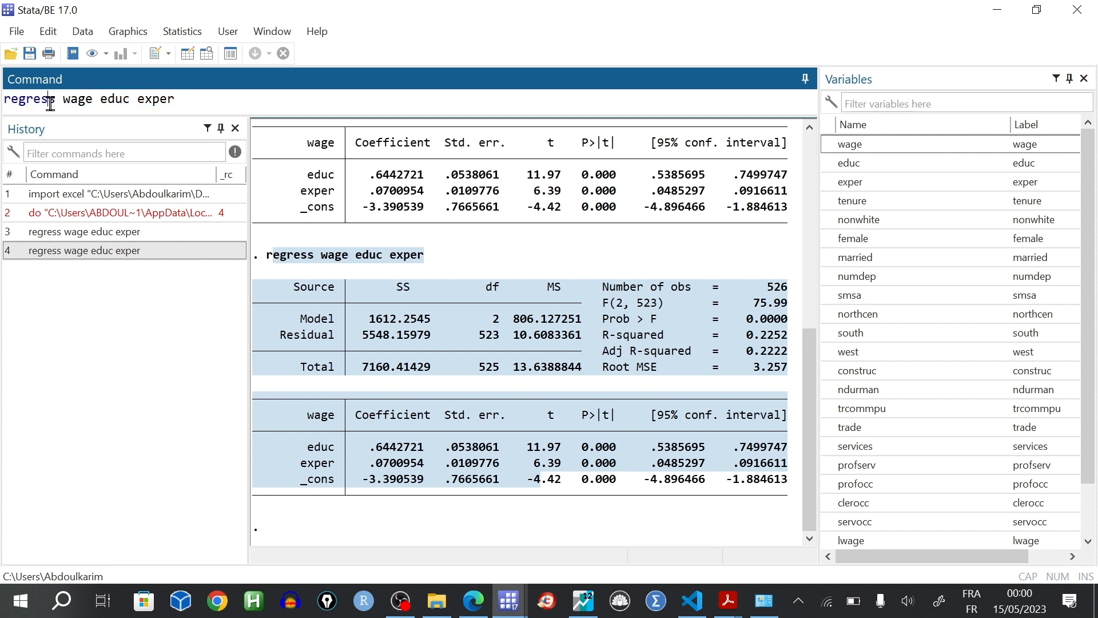
Copy the recalled regress wage educ exper command into mon_do_file.do, leaving a blank line after the import command
key(ctrl+a)
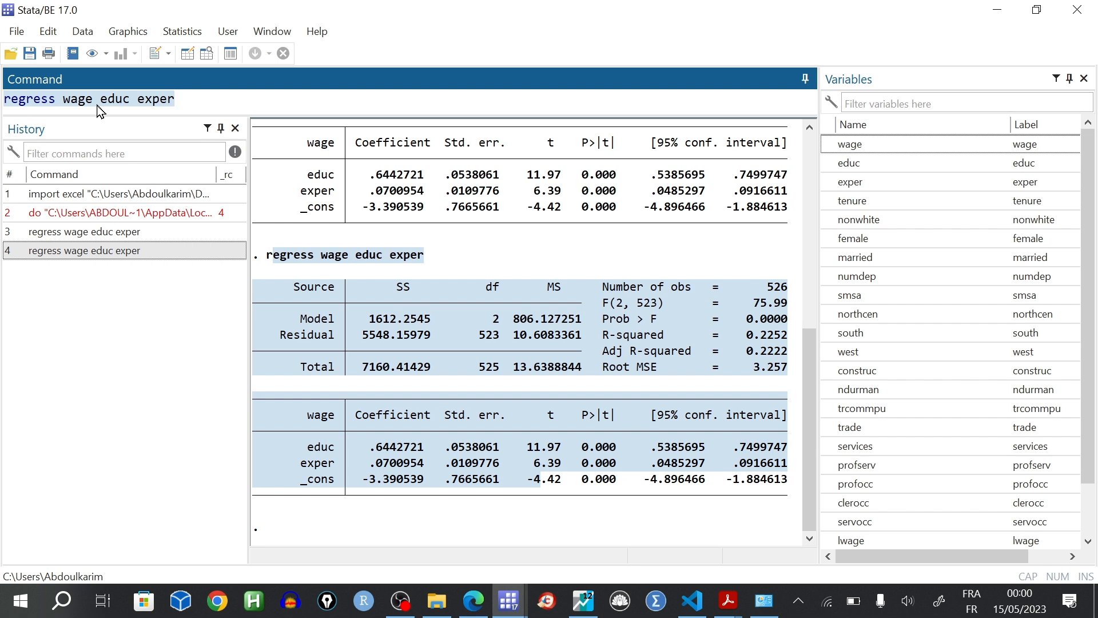
right_click(98, 110)
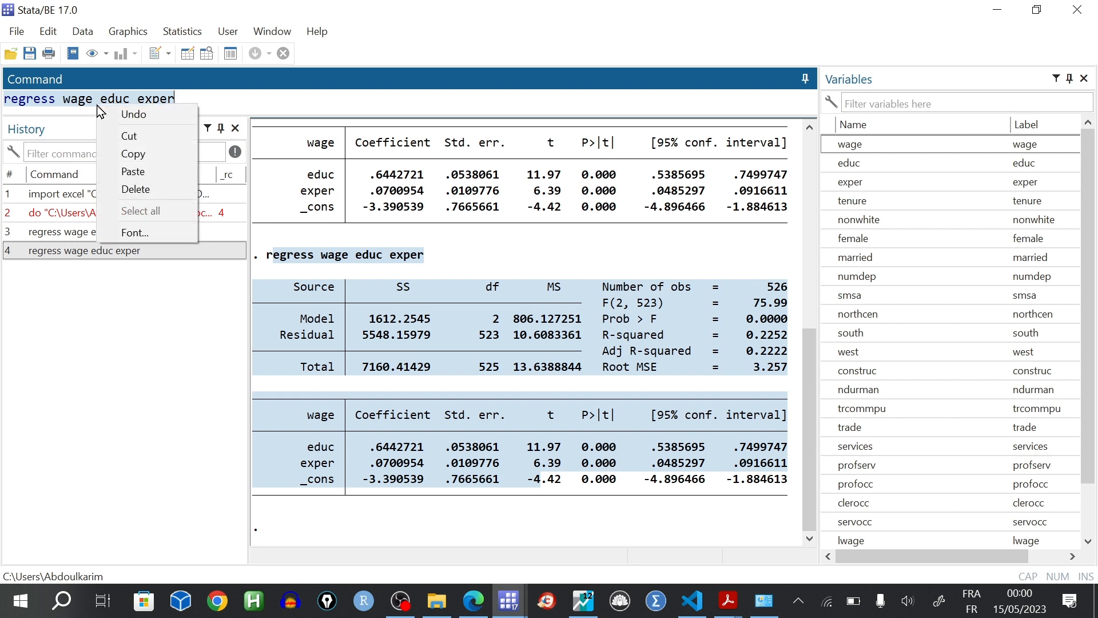
click(143, 153)
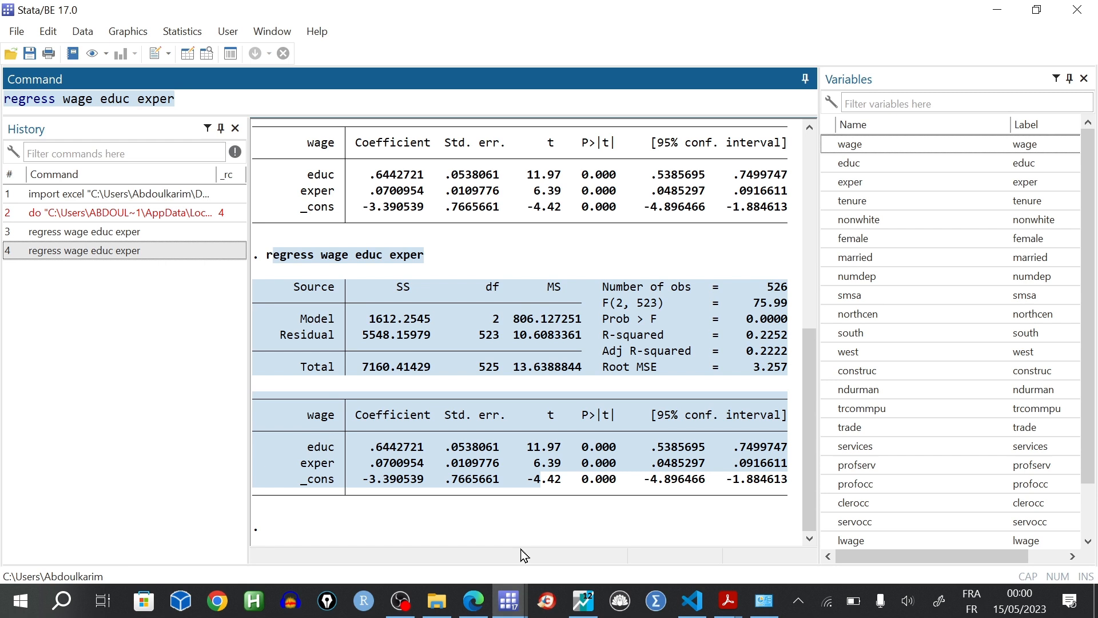
click(510, 603)
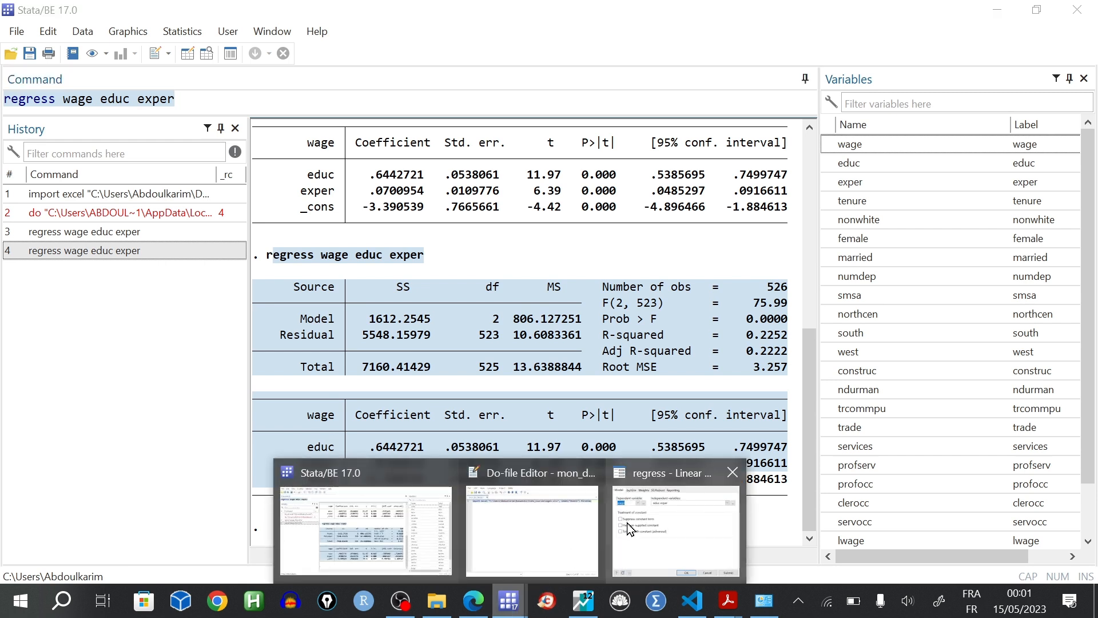
click(553, 523)
click(160, 181)
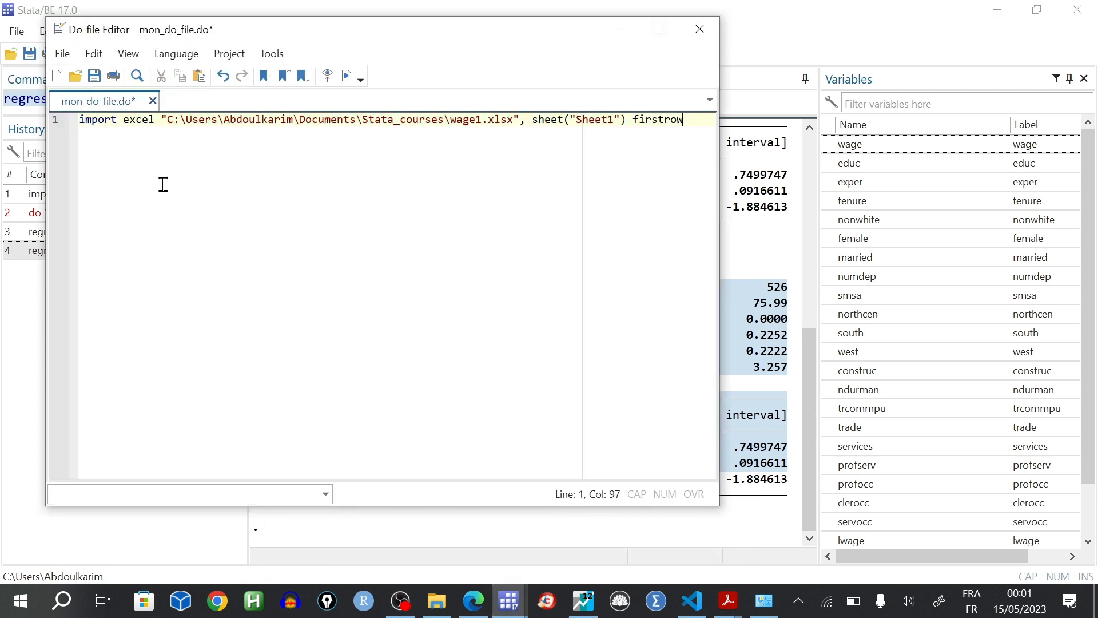
key(Return)
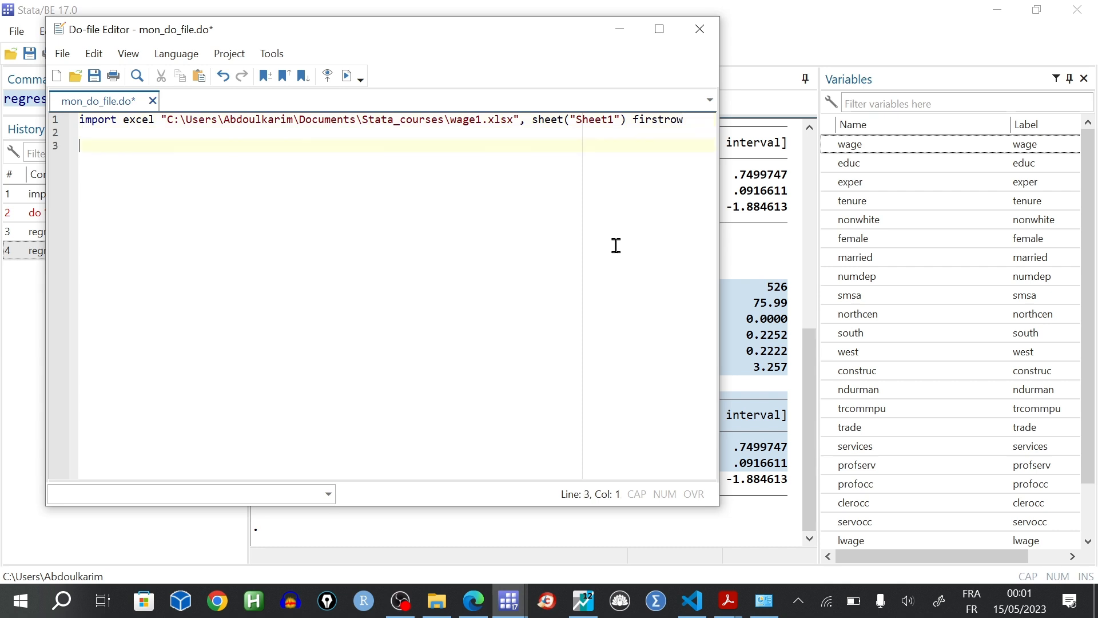
key(ctrl+v)
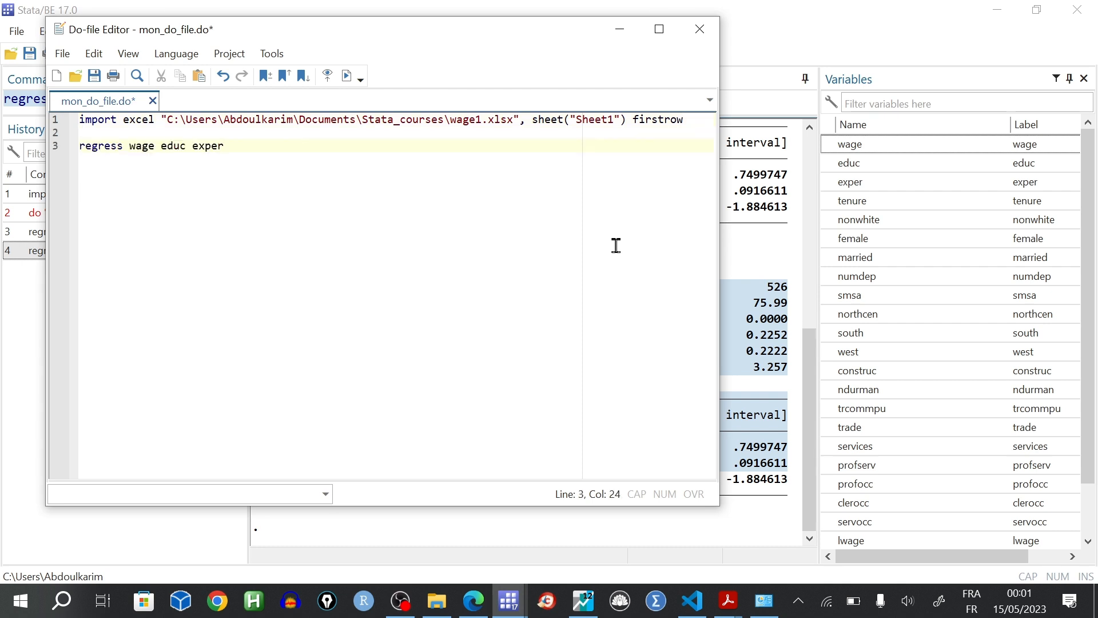
Run only the regress wage educ exper line from the do-file, minimize the editor and highlight the regression output
drag(230, 147, 67, 155)
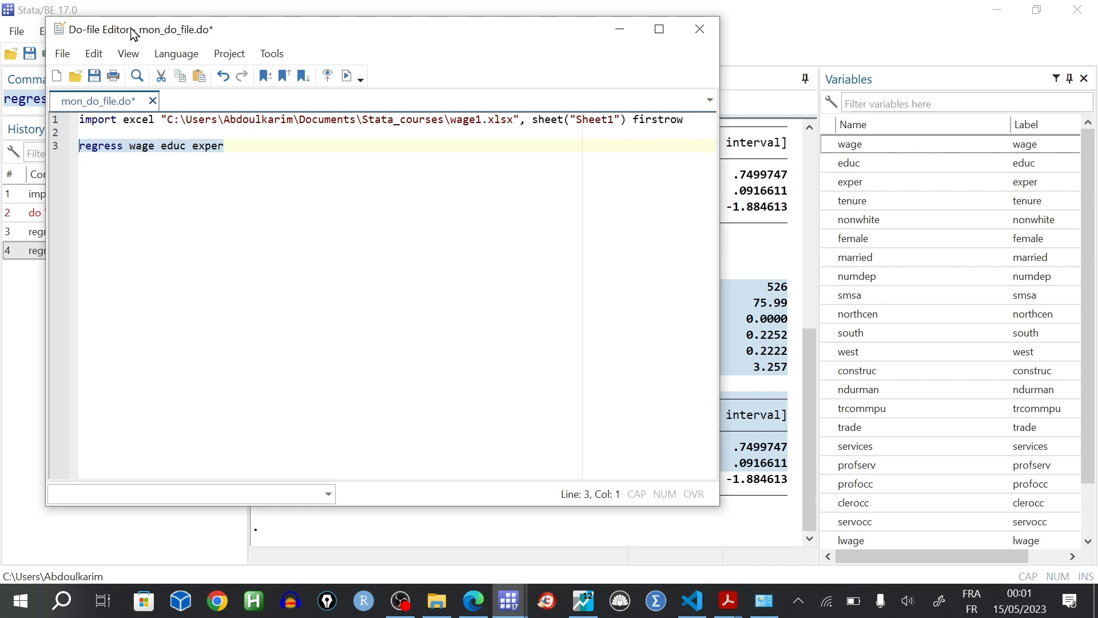
click(173, 36)
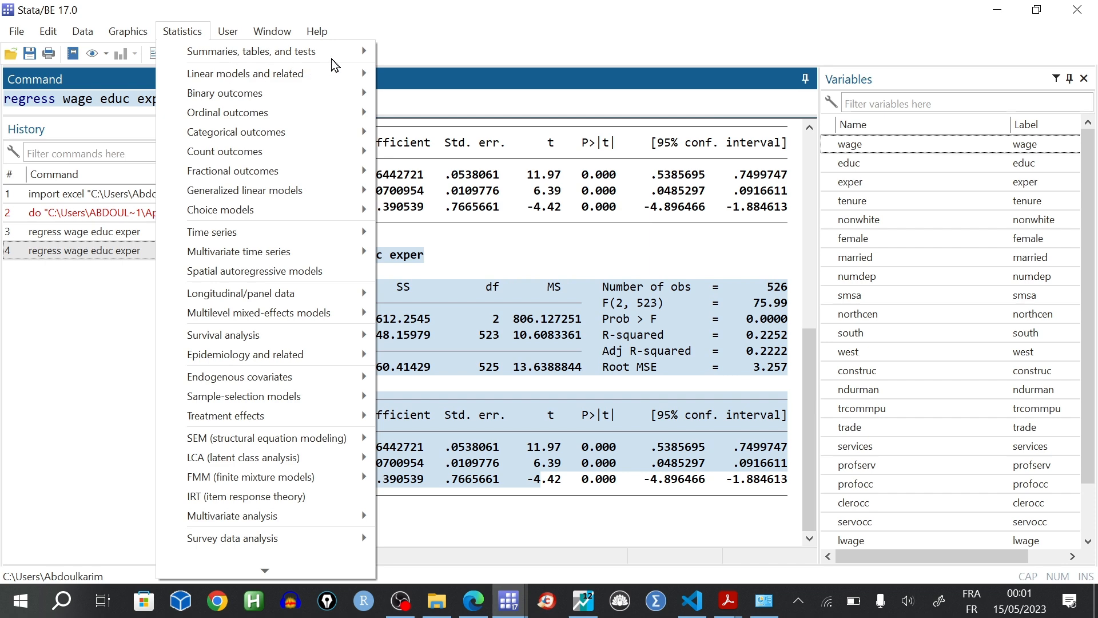
click(508, 601)
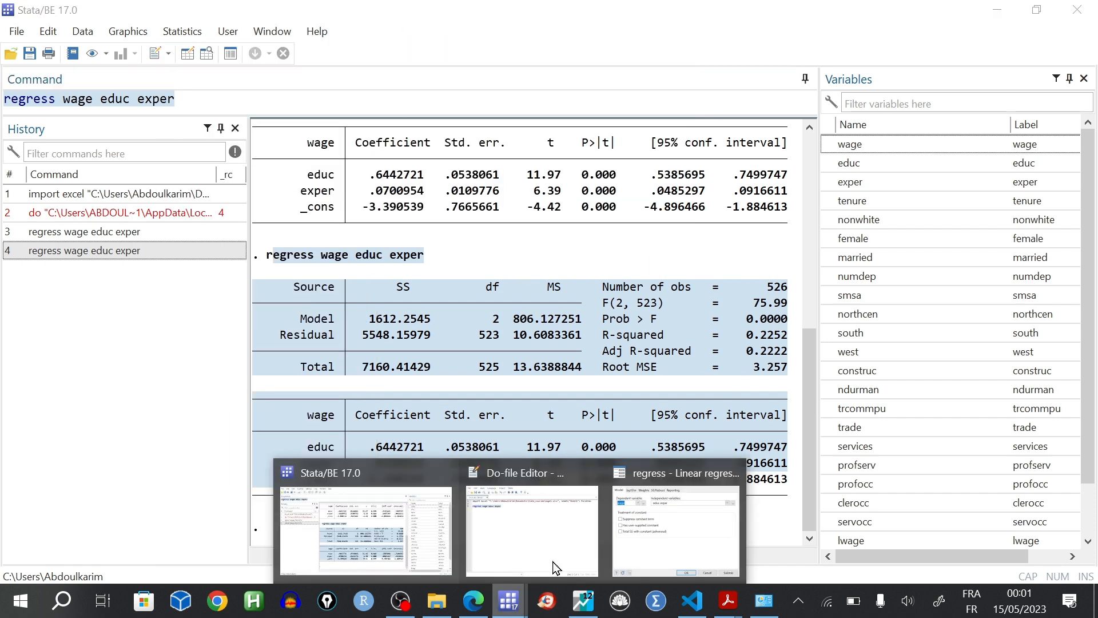
click(539, 579)
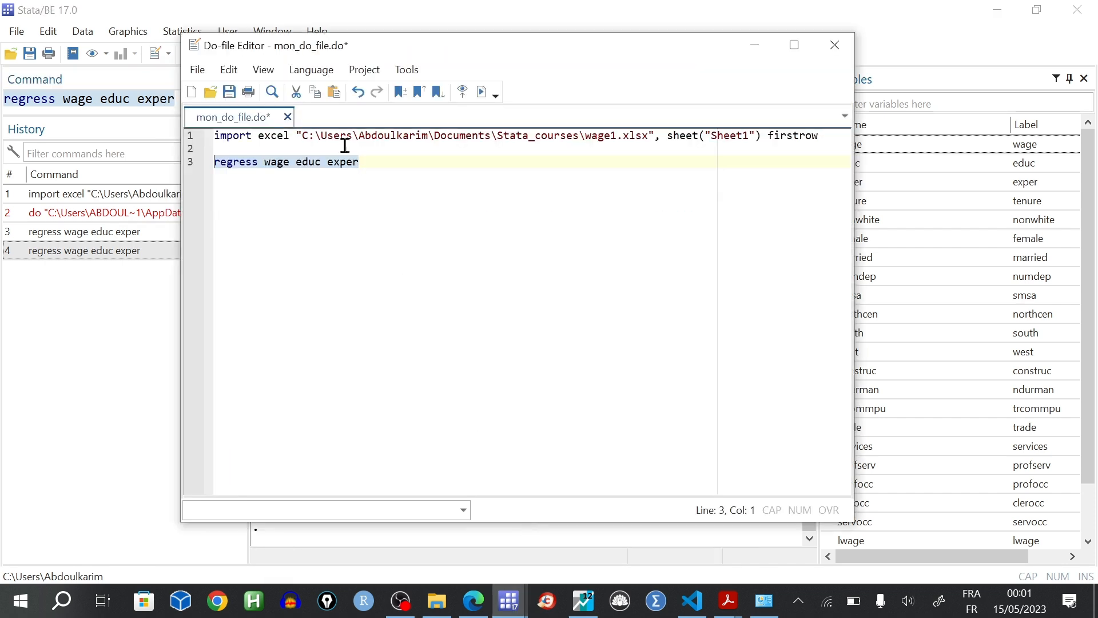
drag(373, 164, 209, 163)
click(484, 93)
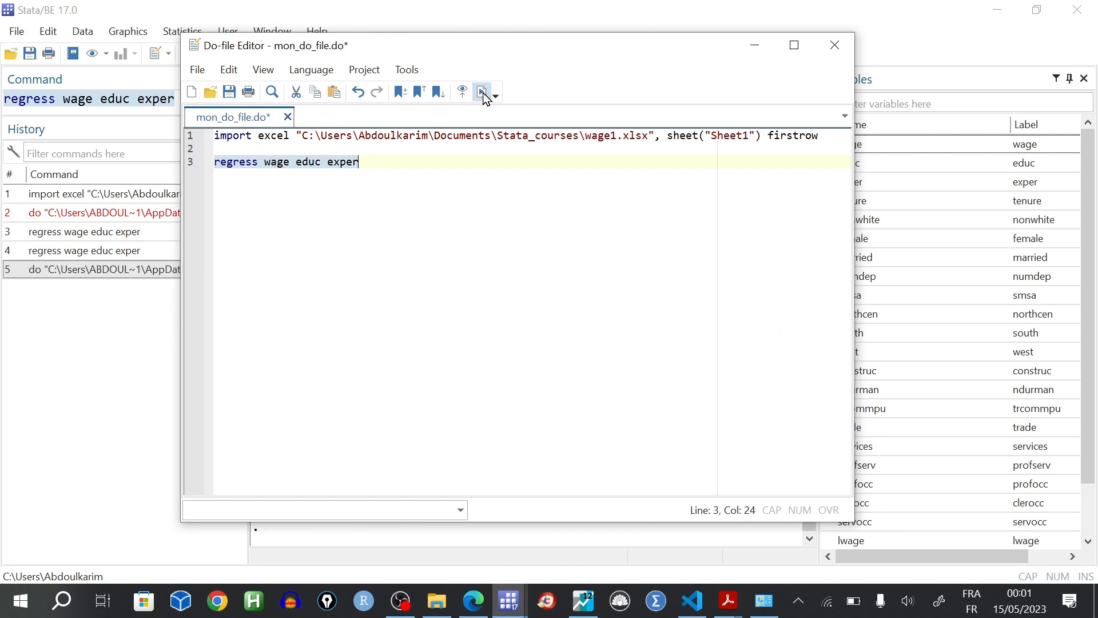
click(753, 46)
drag(288, 240, 775, 460)
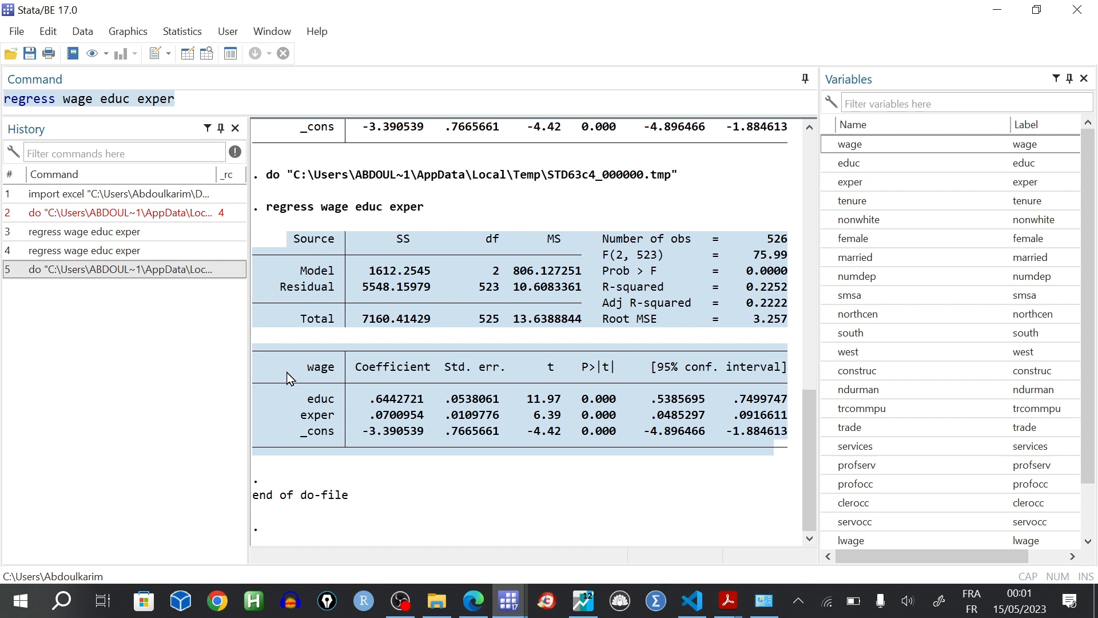
Inspect the newest do entry in the command history and recall the latest regress command
click(95, 323)
click(183, 33)
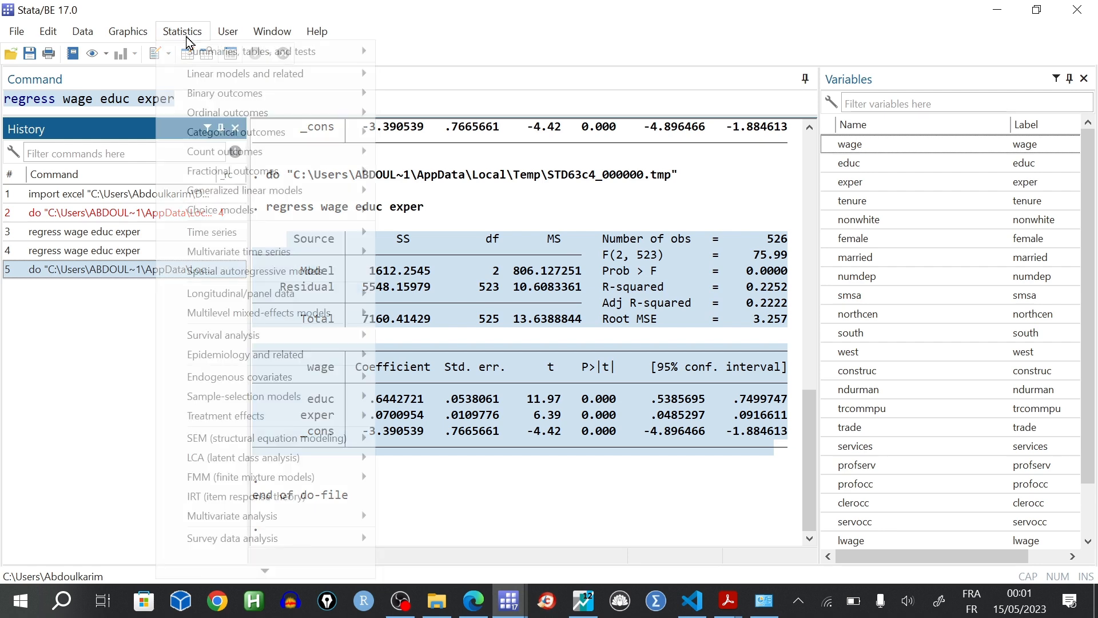
click(64, 301)
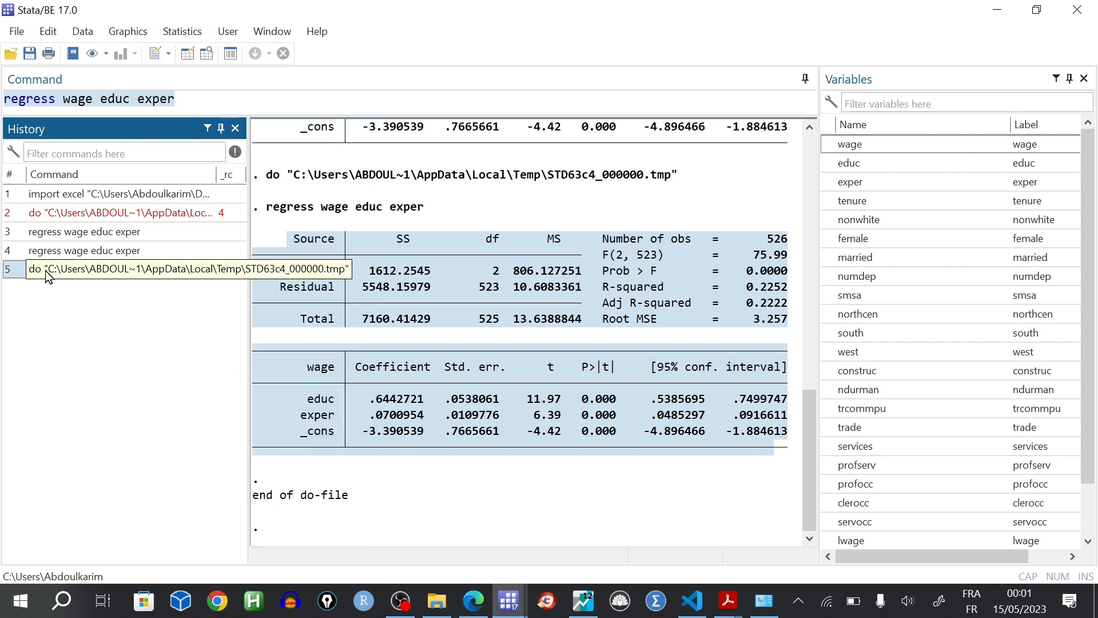
click(59, 253)
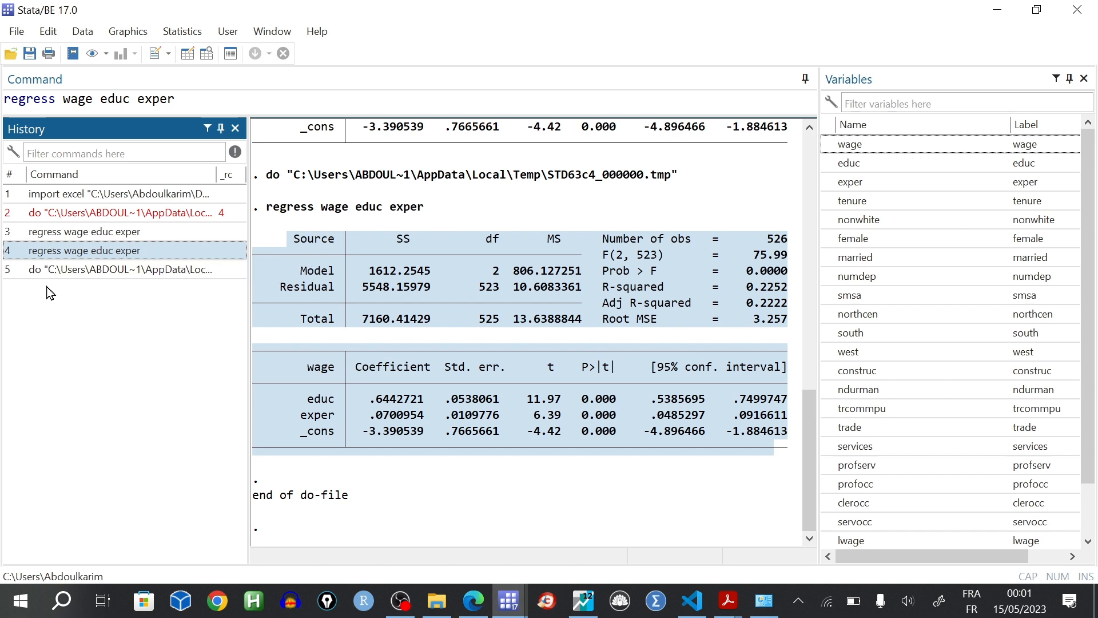
Return to mon_do_file.do and examine the import excel line's command name, firstrow option and Stata_courses folder
click(508, 600)
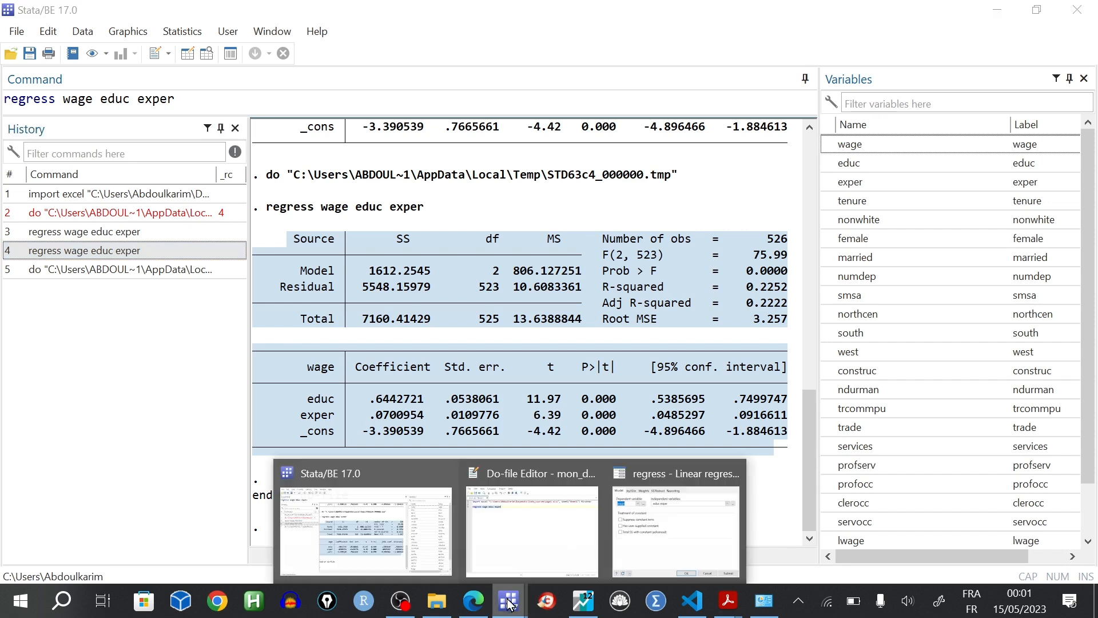
click(549, 555)
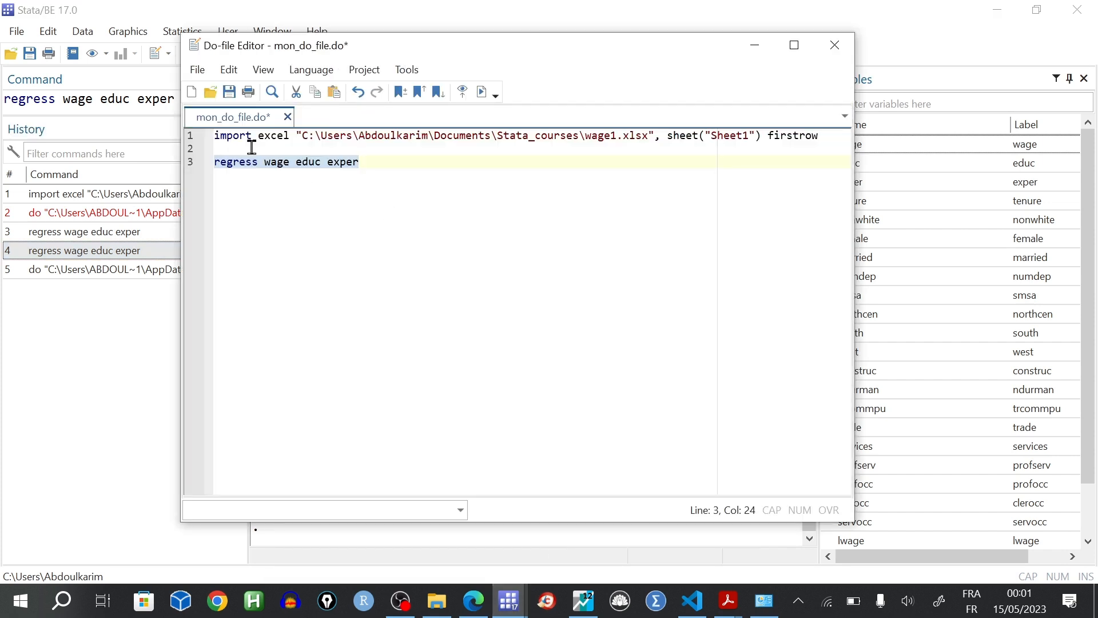
drag(216, 138, 719, 137)
click(252, 135)
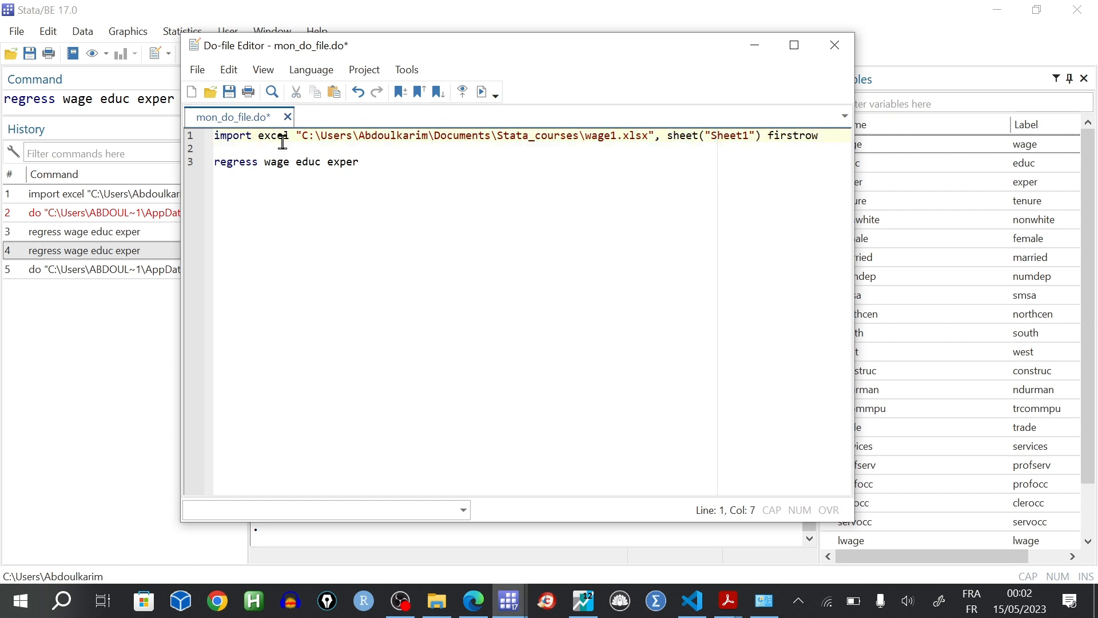
drag(257, 140, 760, 138)
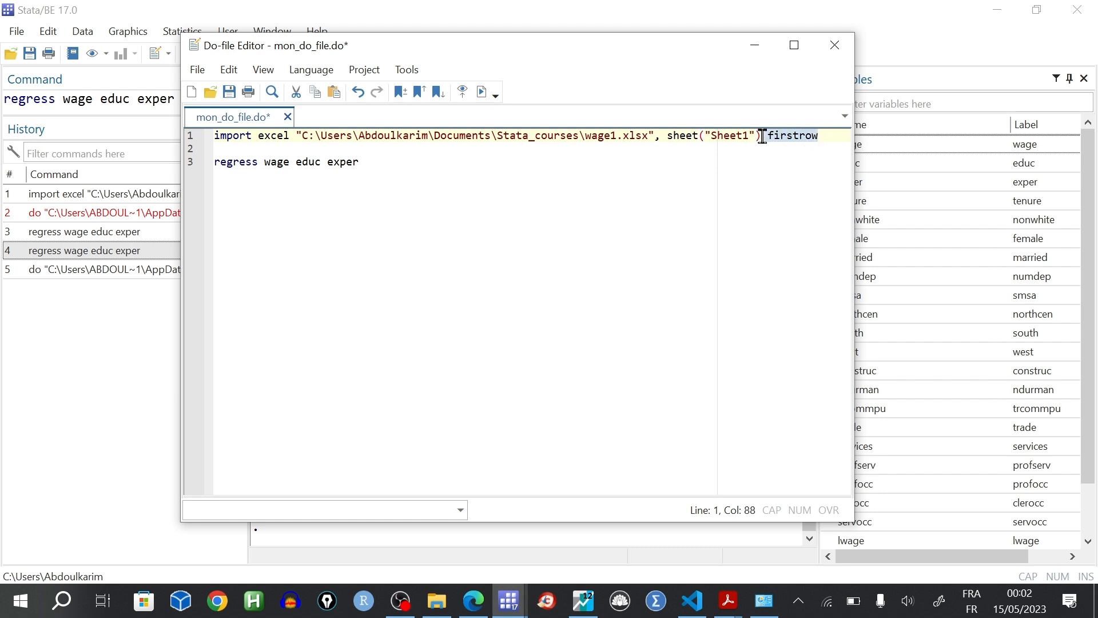
double_click(509, 138)
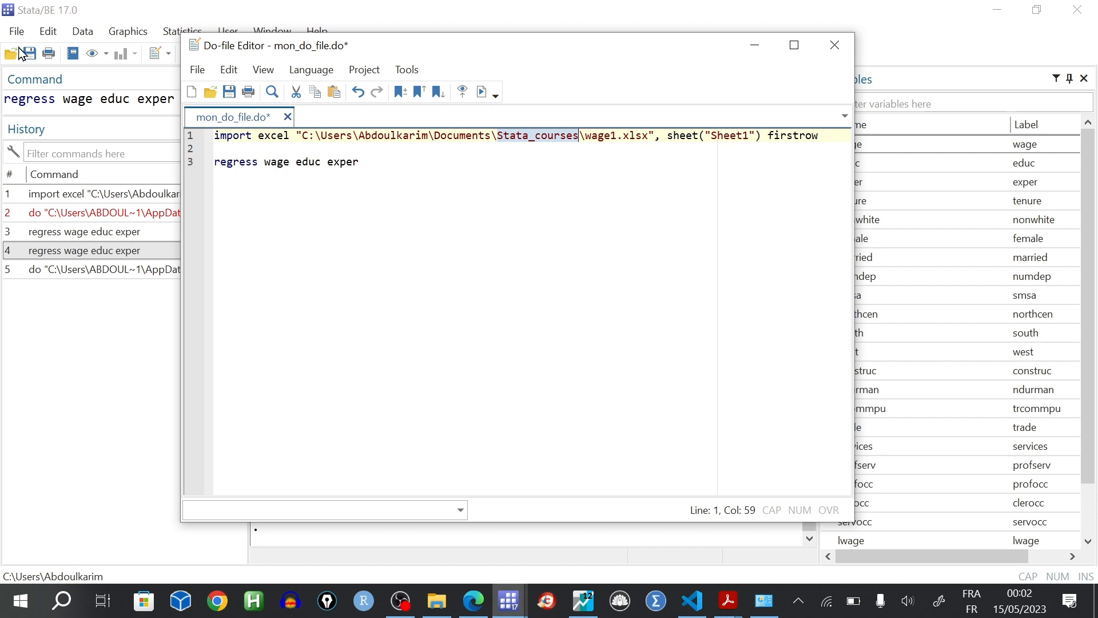
Examine the do-file's regress line, covering the command name, dependent variable wage and independent variables educ and exper
drag(359, 162, 208, 162)
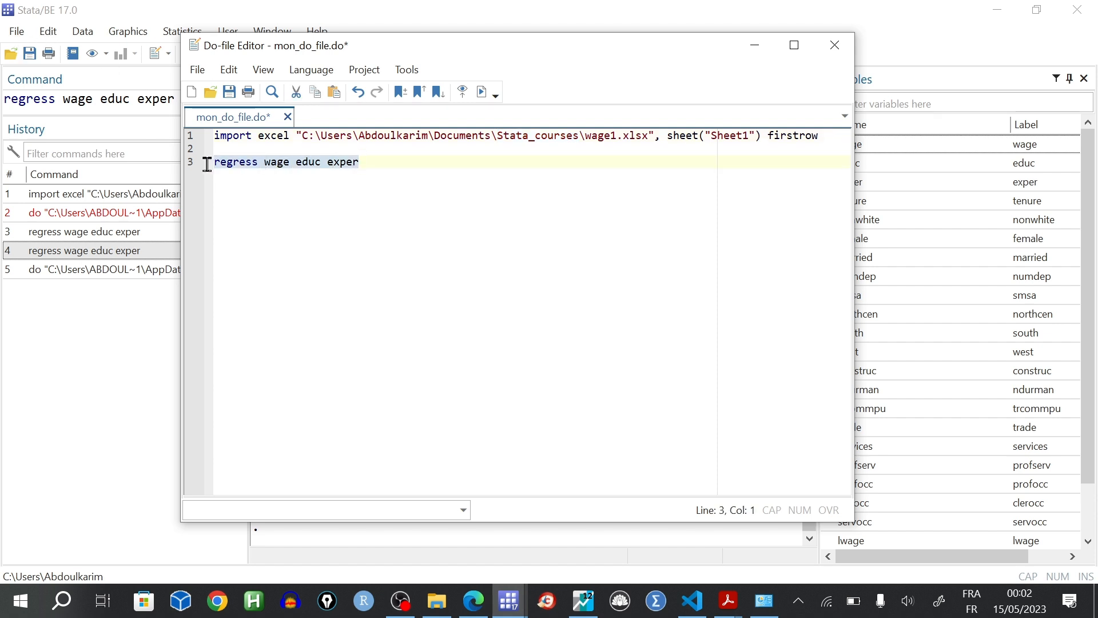
double_click(251, 161)
drag(263, 162, 360, 162)
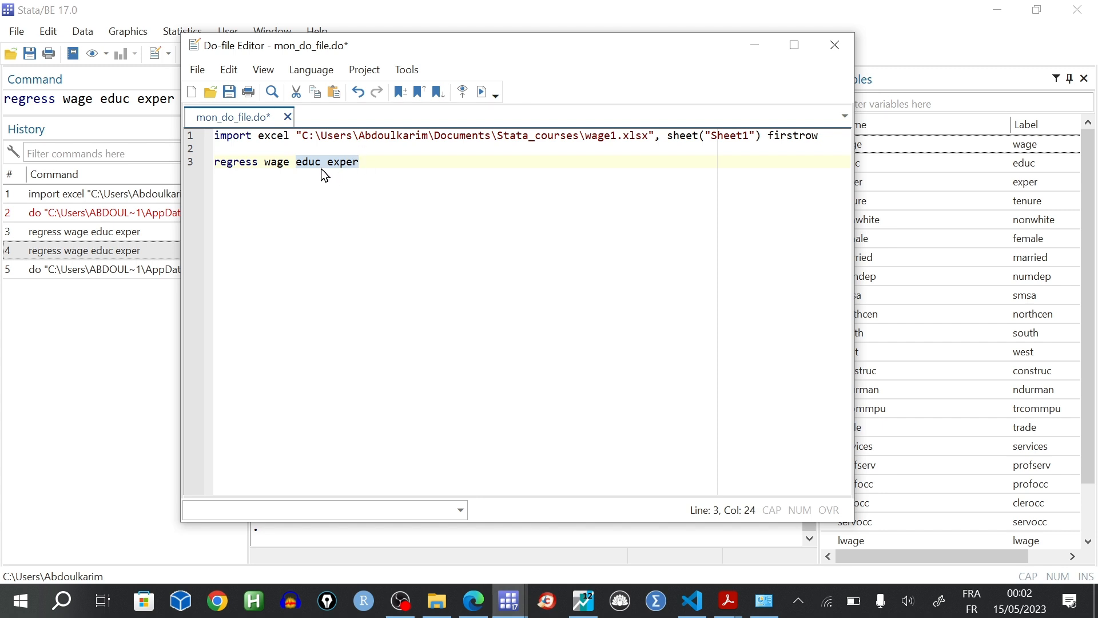
drag(264, 162, 289, 163)
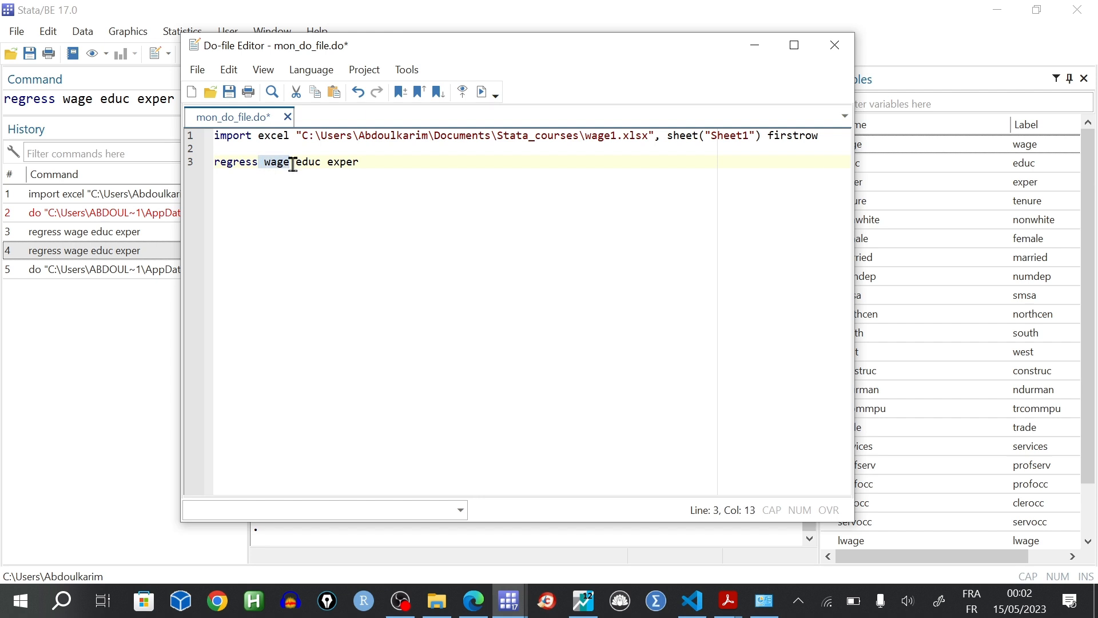
Save mon_do_file.do under its existing name and close the Do-file Editor
click(198, 70)
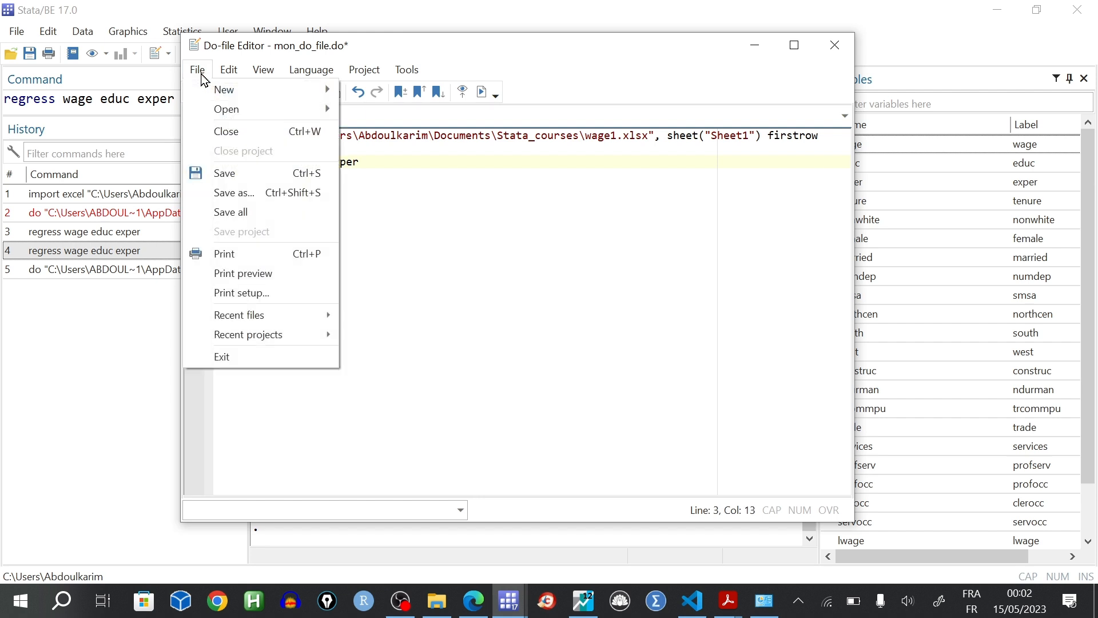
click(240, 178)
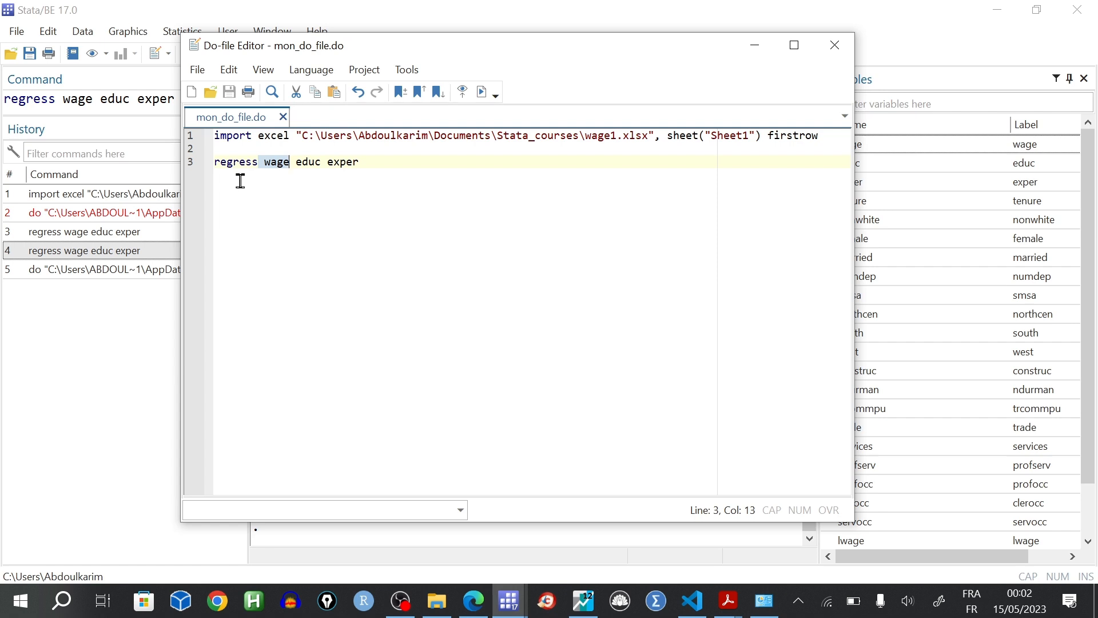
click(199, 70)
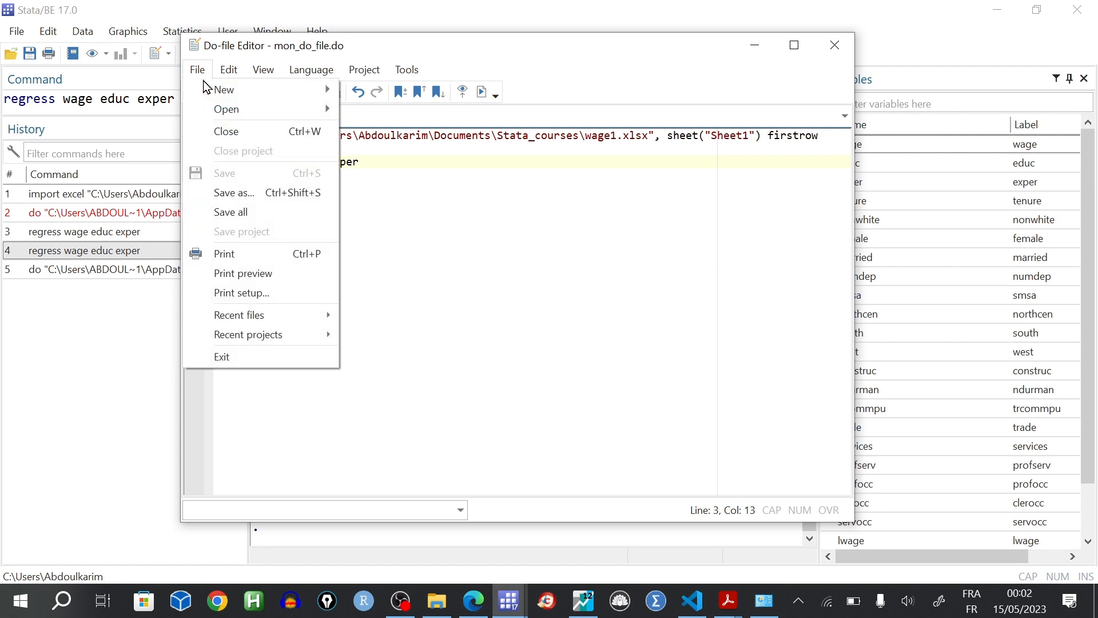
click(388, 184)
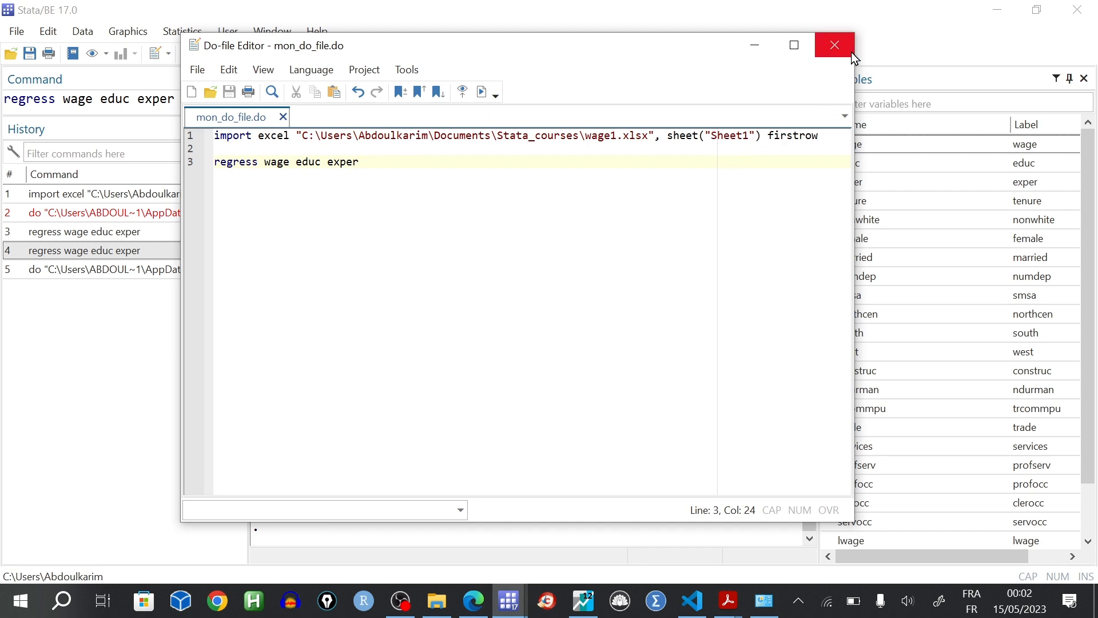
click(834, 44)
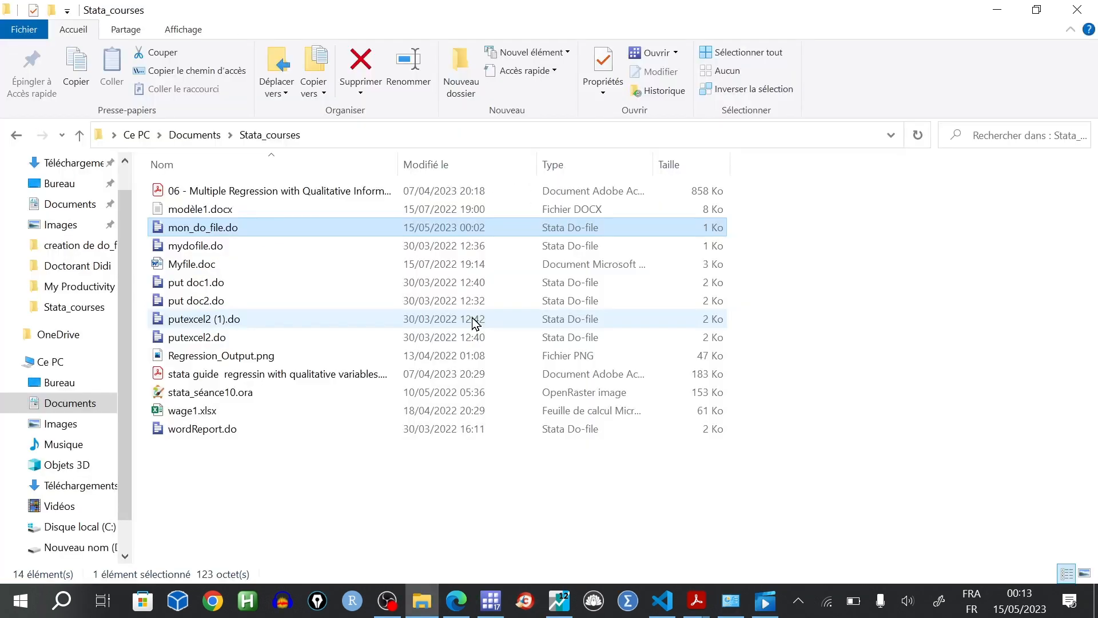
Locate mon_do_file.do in the Stata_courses folder in File Explorer, then open that do-file from within Stata
click(246, 227)
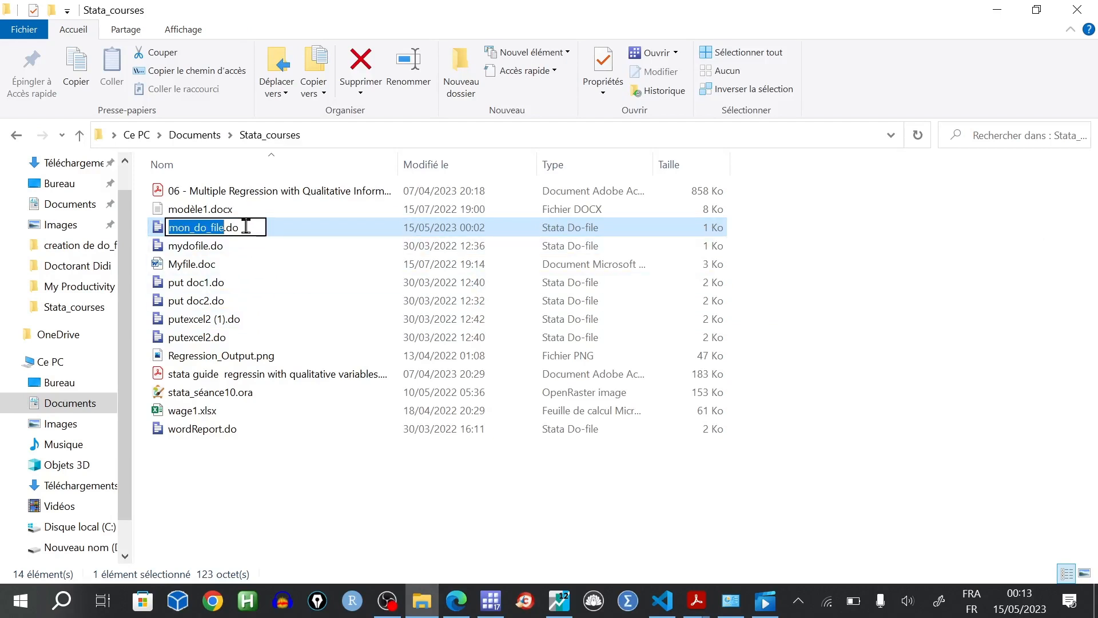
click(281, 234)
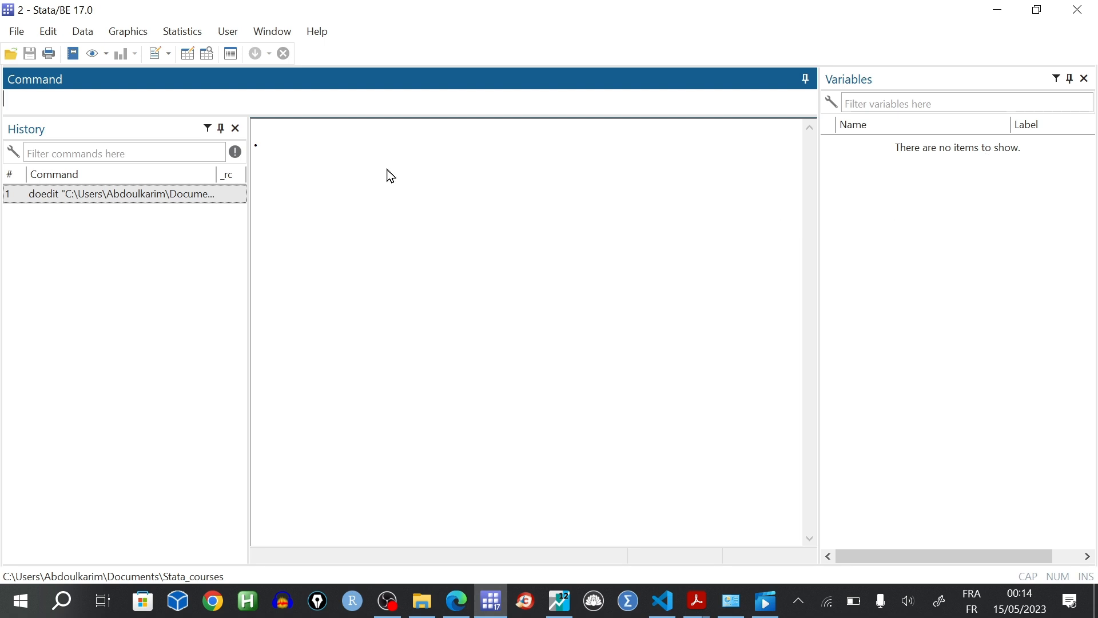
click(18, 32)
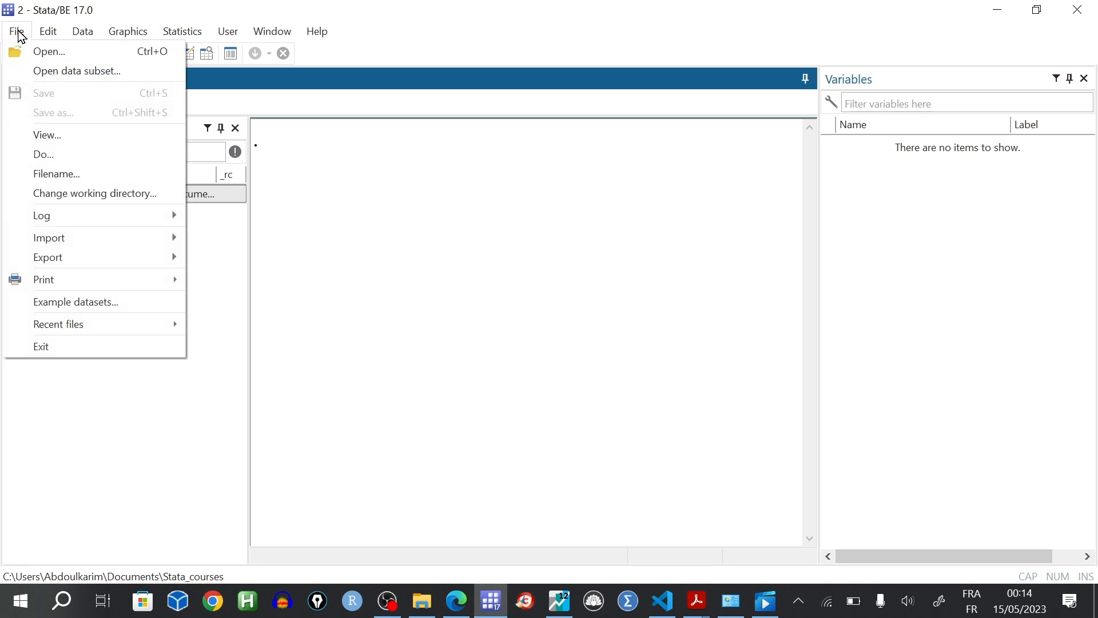
click(50, 57)
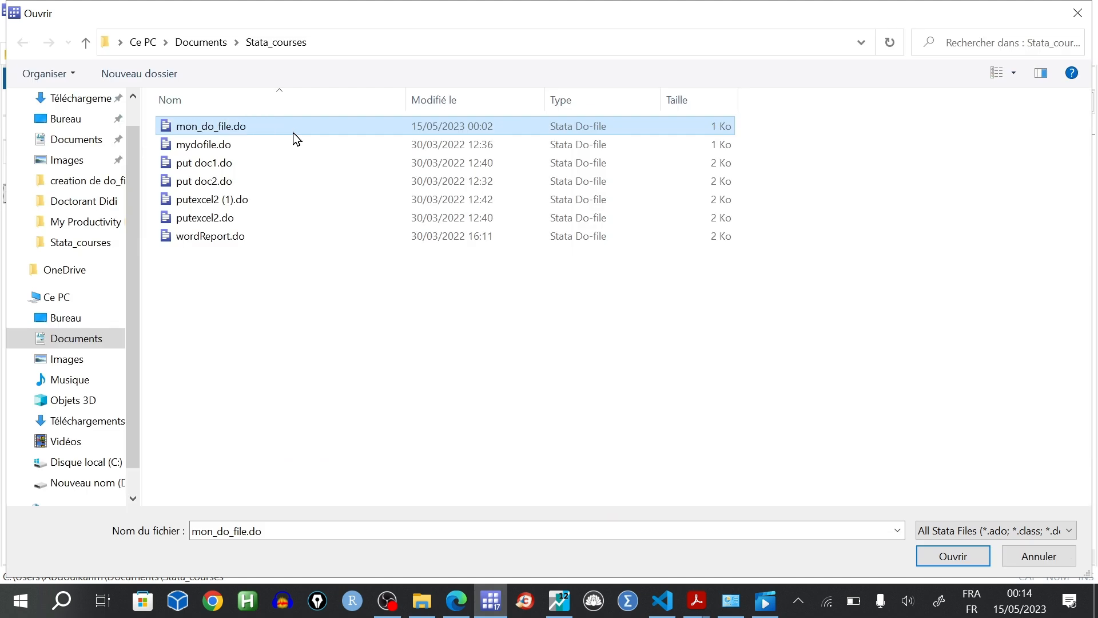
click(301, 528)
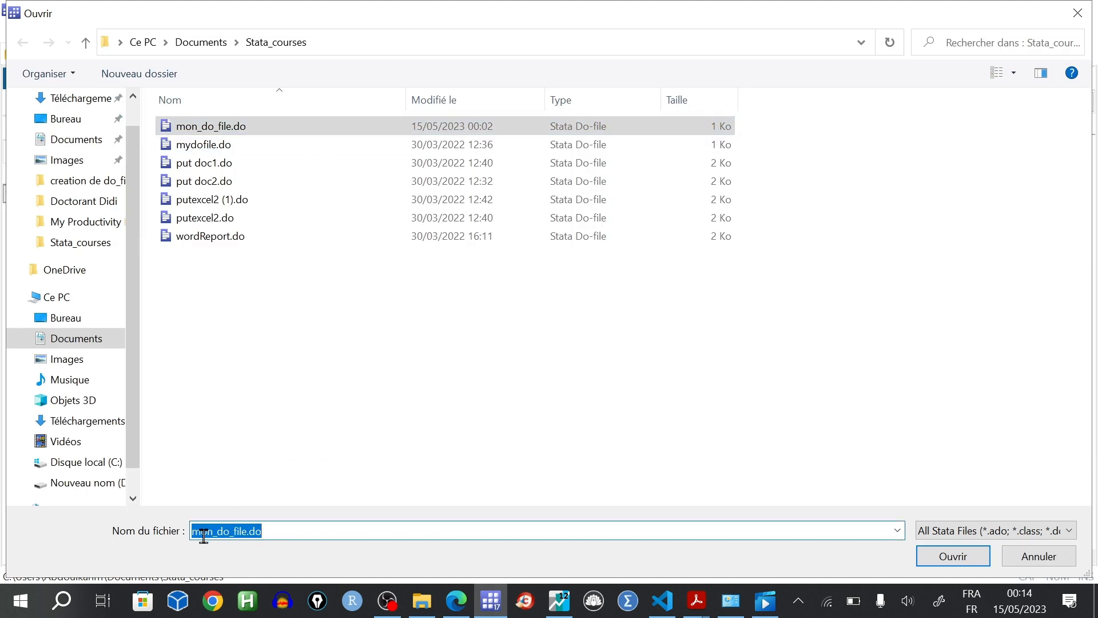
click(949, 558)
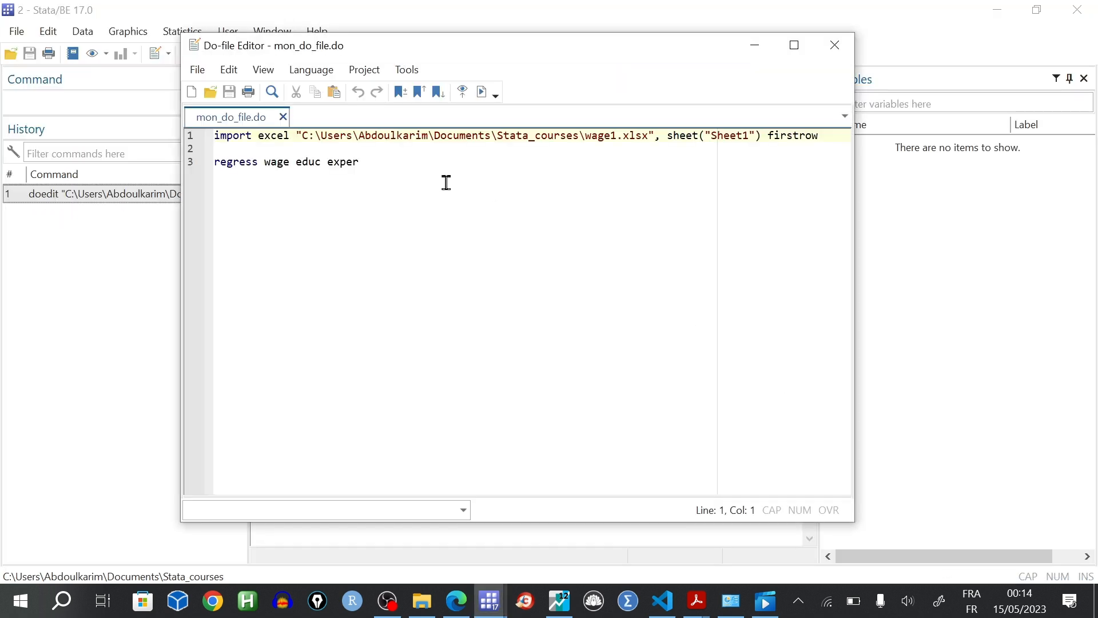
Examine the reopened do-file's regress line and the import excel line's file path, sheet and firstrow options
drag(218, 143, 223, 167)
key(shift+End)
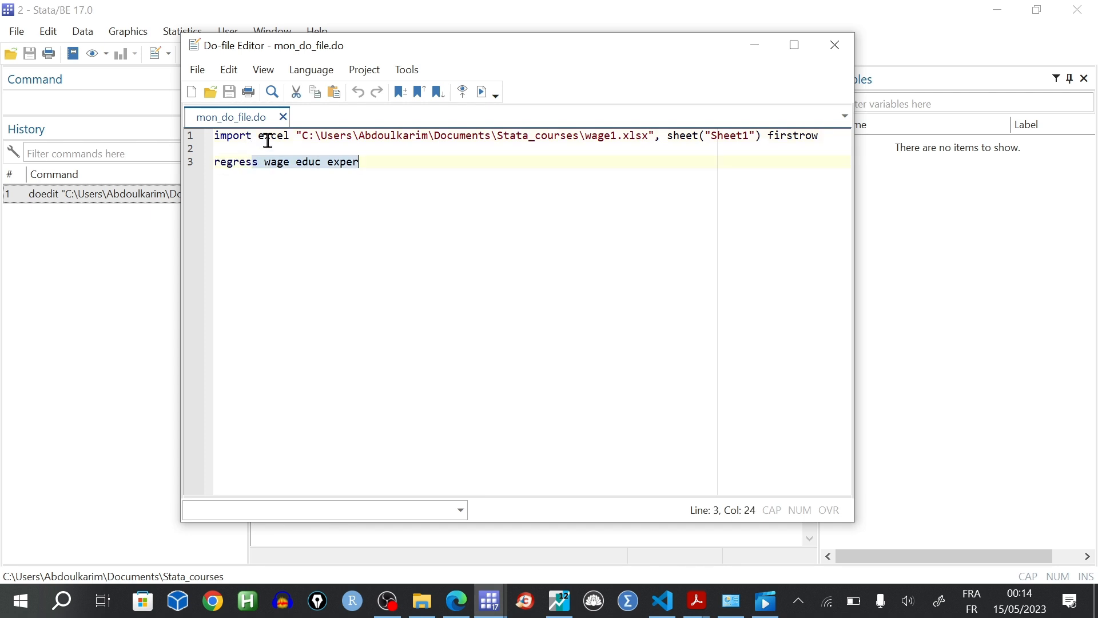
click(294, 139)
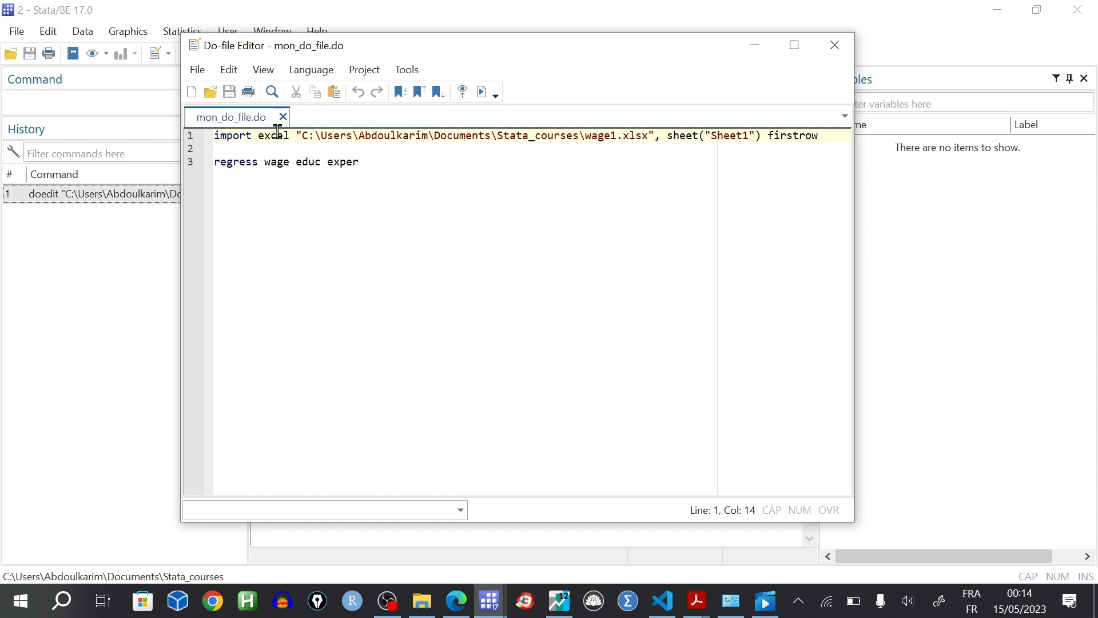
click(199, 137)
click(277, 138)
drag(296, 136, 652, 135)
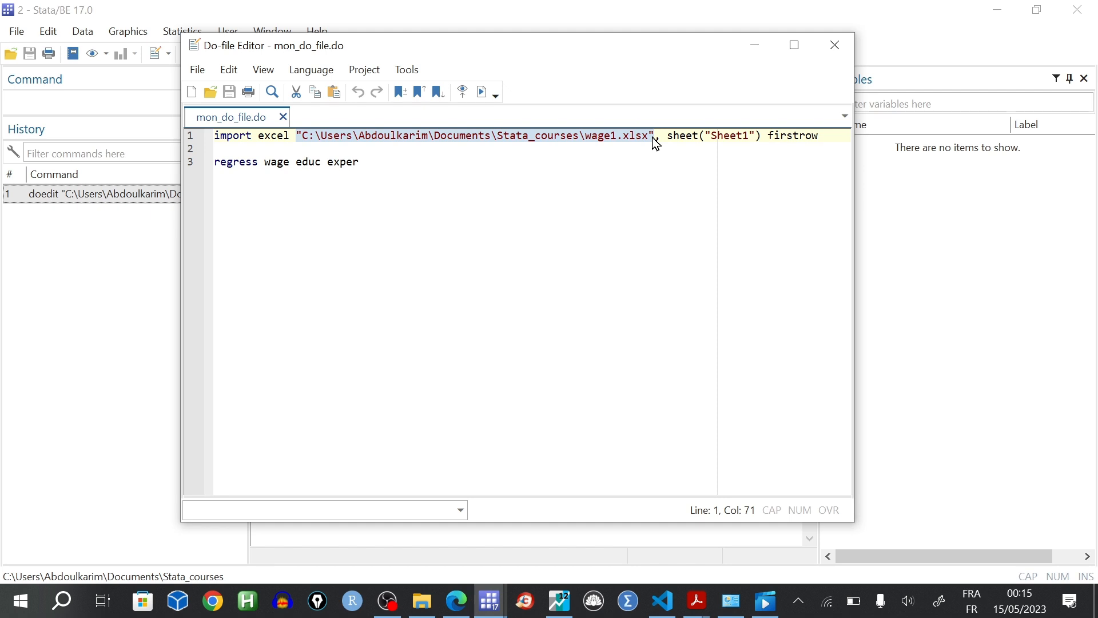
drag(668, 136, 727, 135)
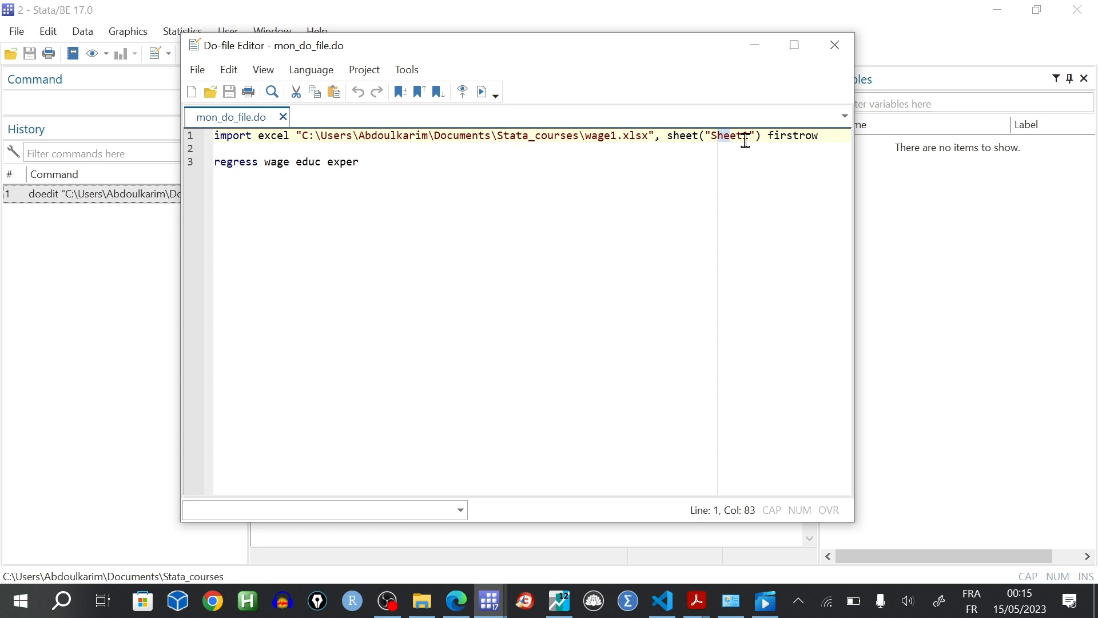
drag(775, 136, 819, 140)
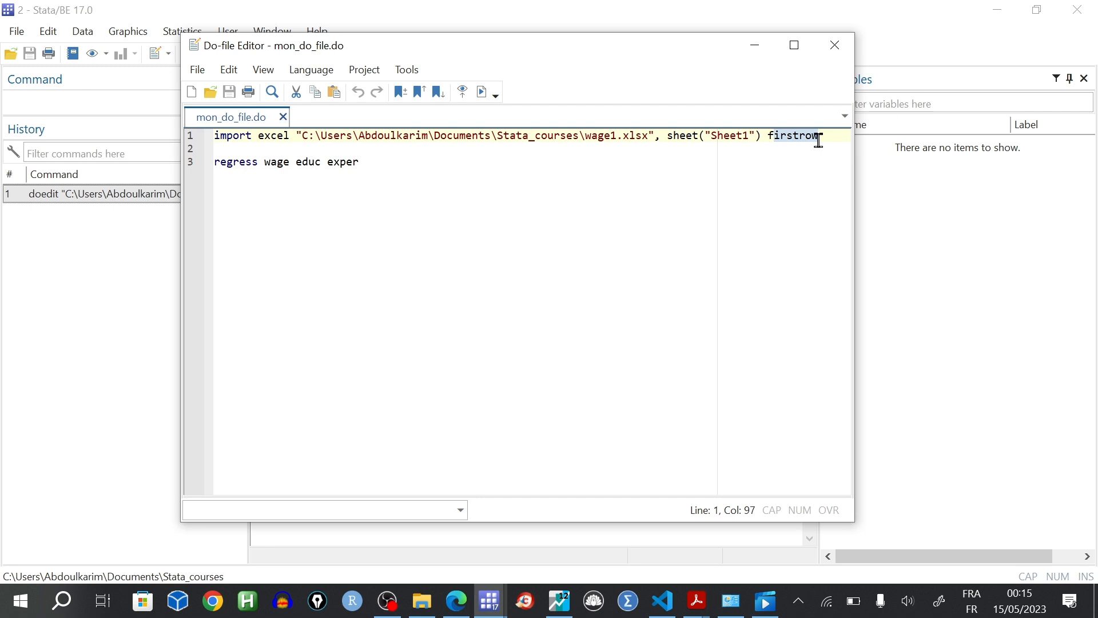
Run only the import excel line that loads wage1.xlsx, then minimize the Do-file Editor to show the results
triple_click(608, 140)
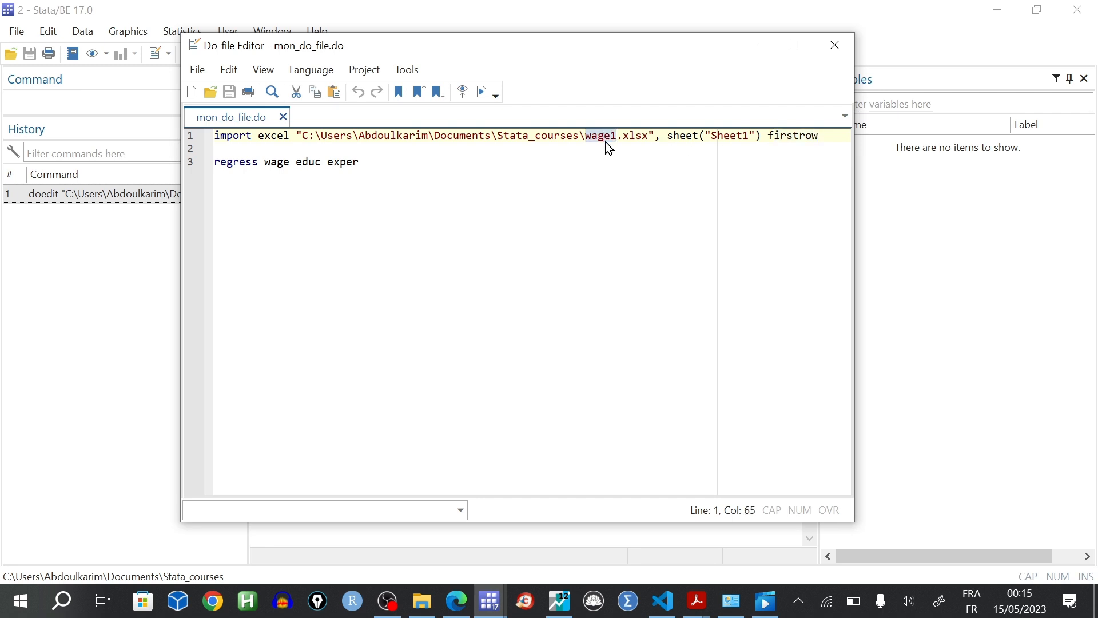
click(486, 96)
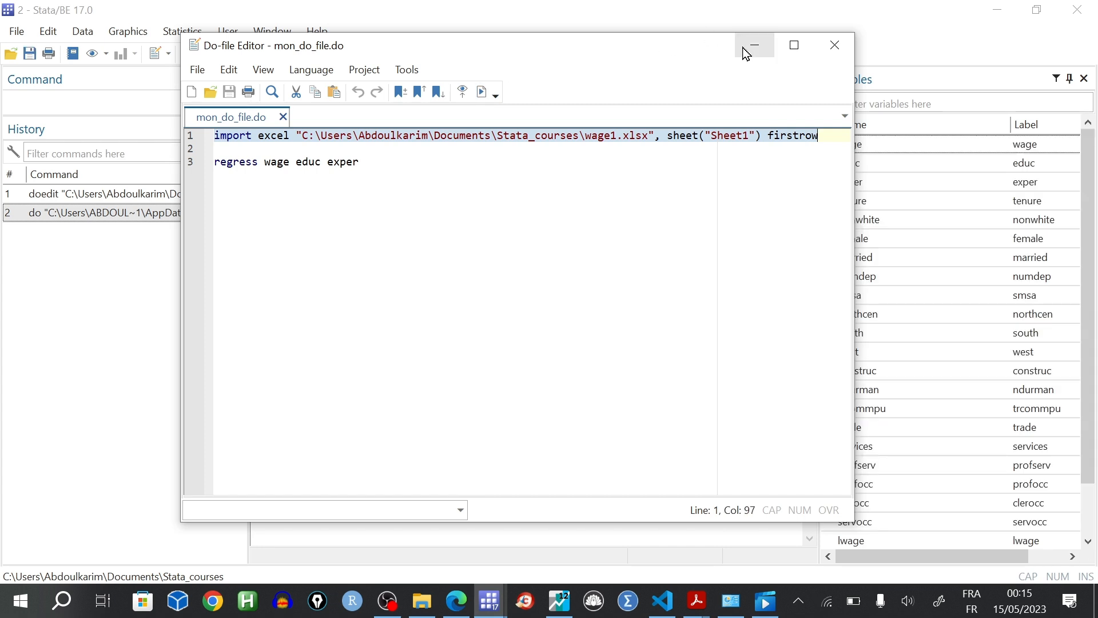
click(746, 54)
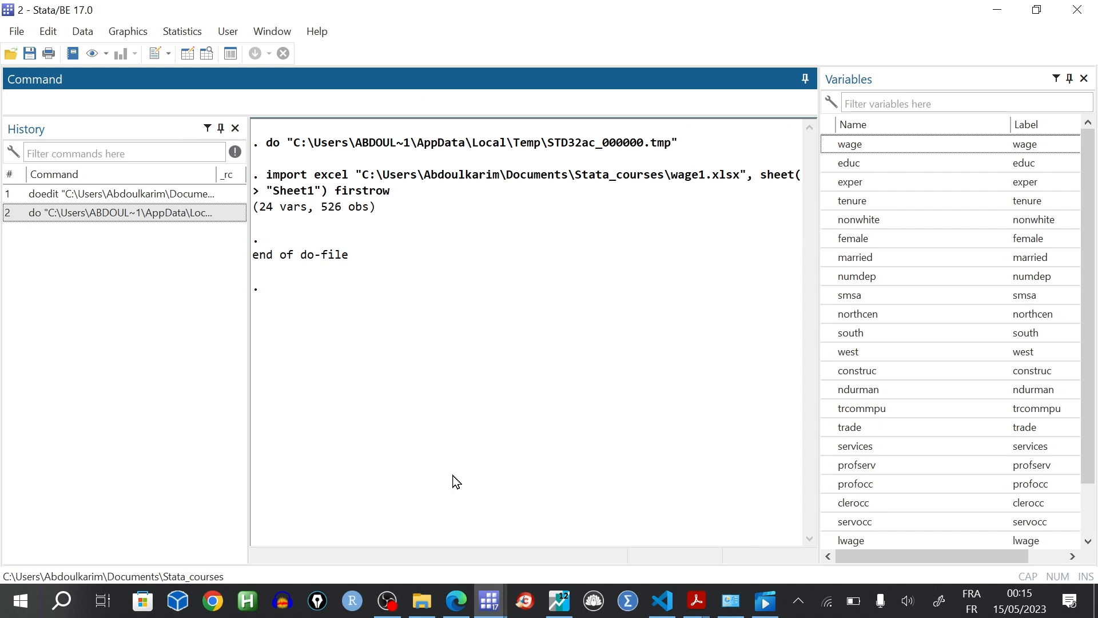
Return to mon_do_file.do, run only the line regress wage educ exper, and highlight its regression output in the results
mouse_move(498, 611)
click(558, 546)
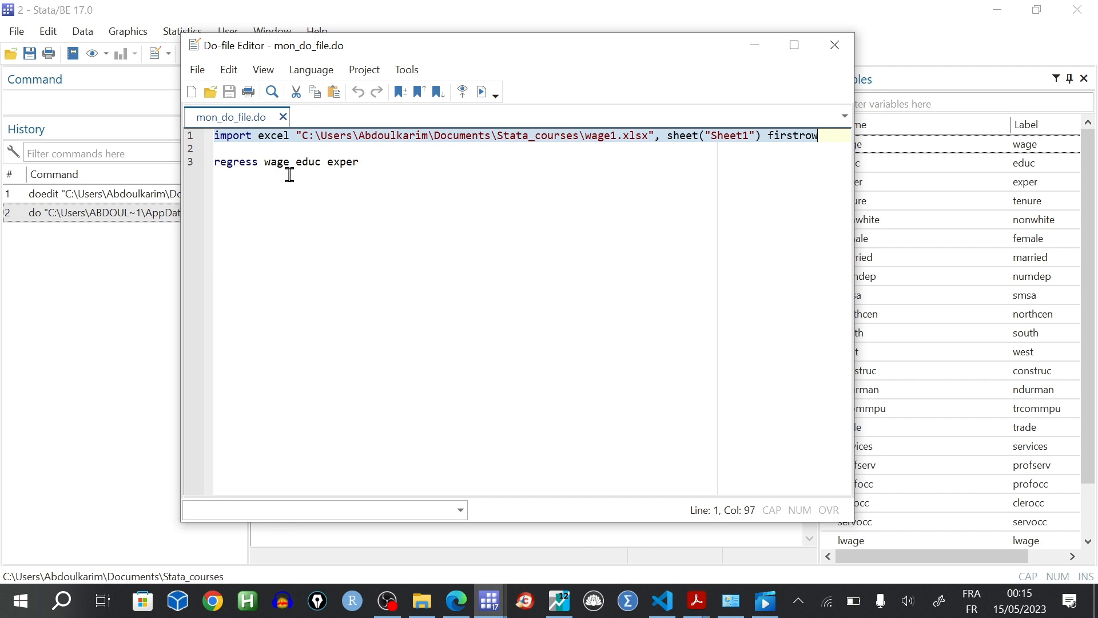
drag(216, 166, 362, 162)
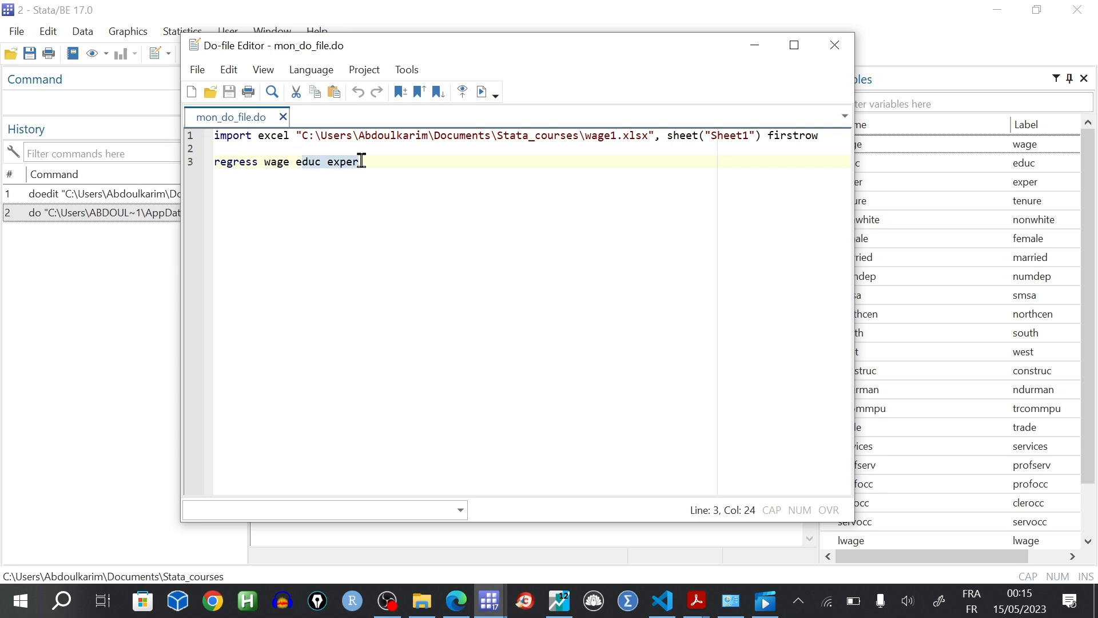
click(297, 162)
double_click(304, 162)
click(327, 161)
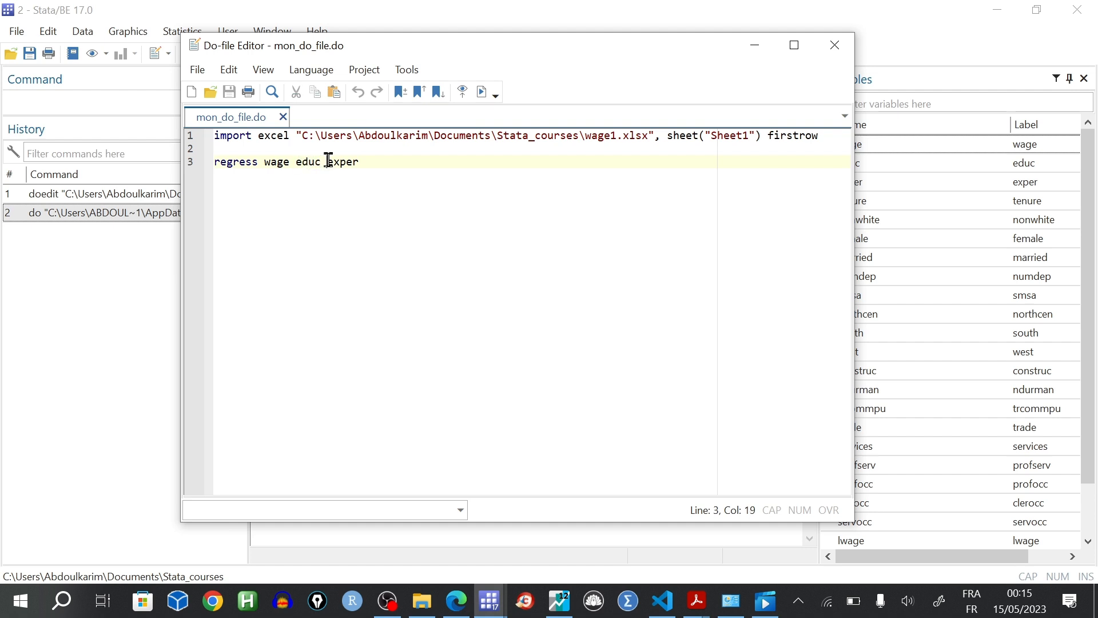
drag(366, 162, 212, 166)
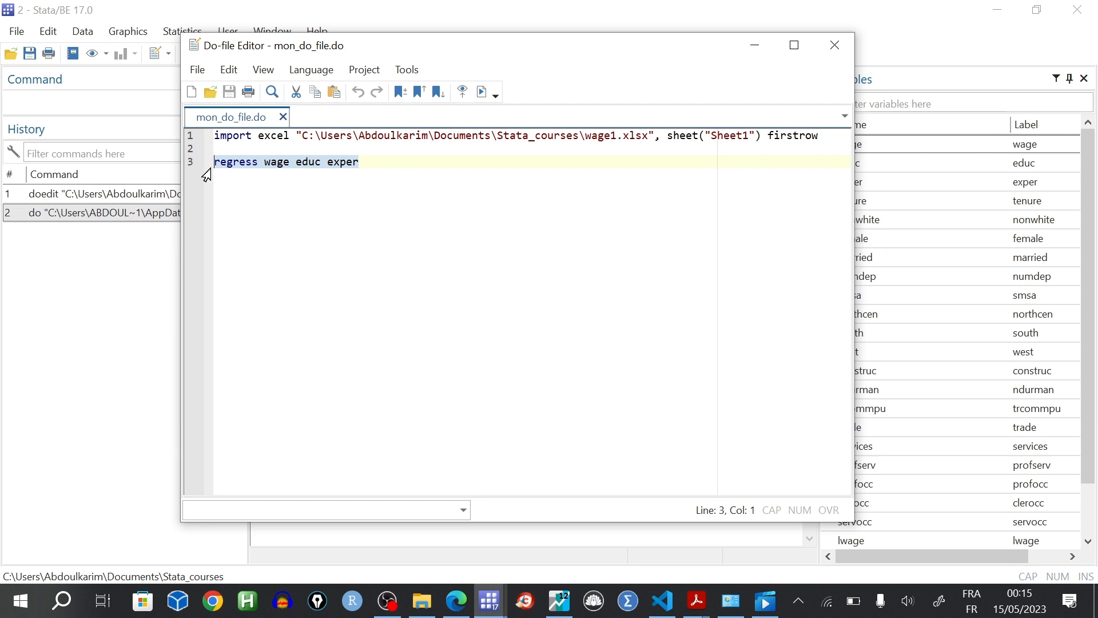
drag(369, 162, 218, 175)
click(483, 93)
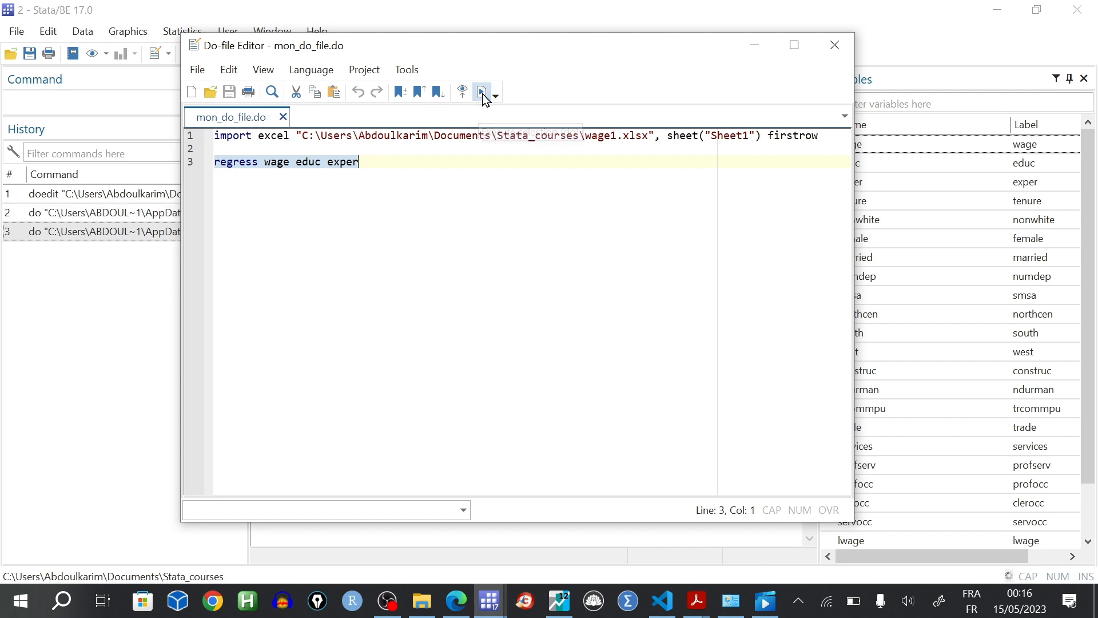
click(765, 53)
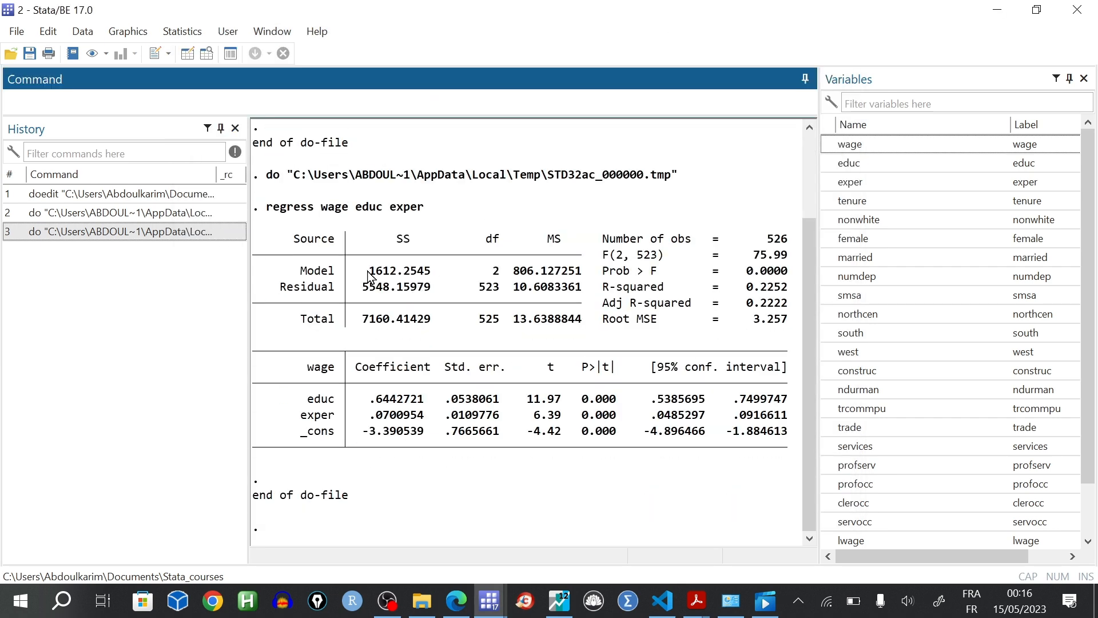
drag(259, 209, 764, 464)
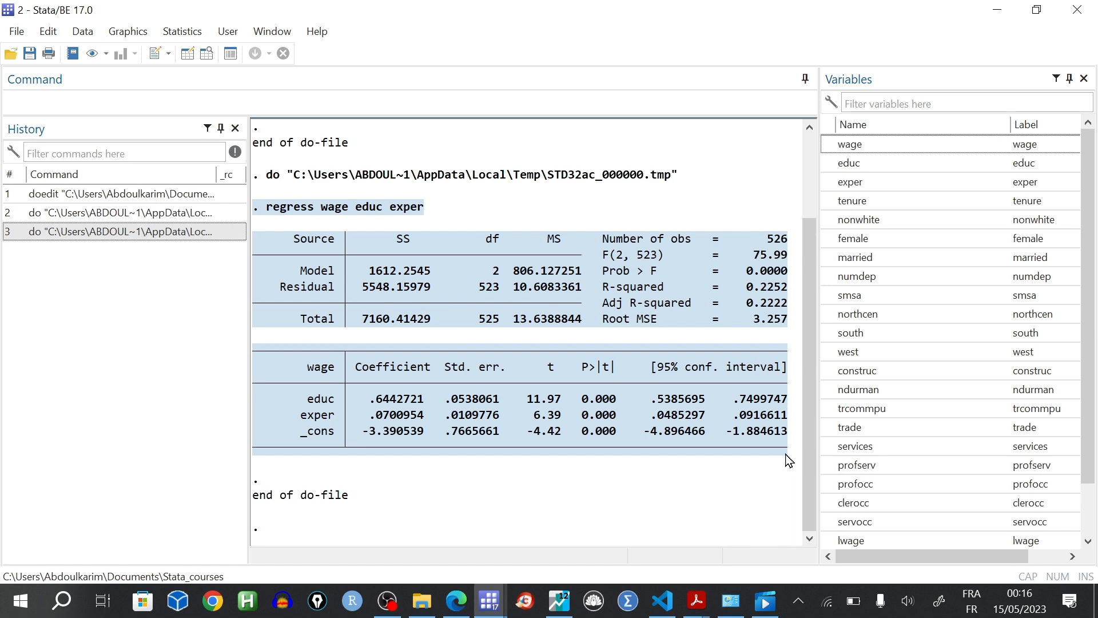
click(183, 34)
click(183, 33)
click(183, 33)
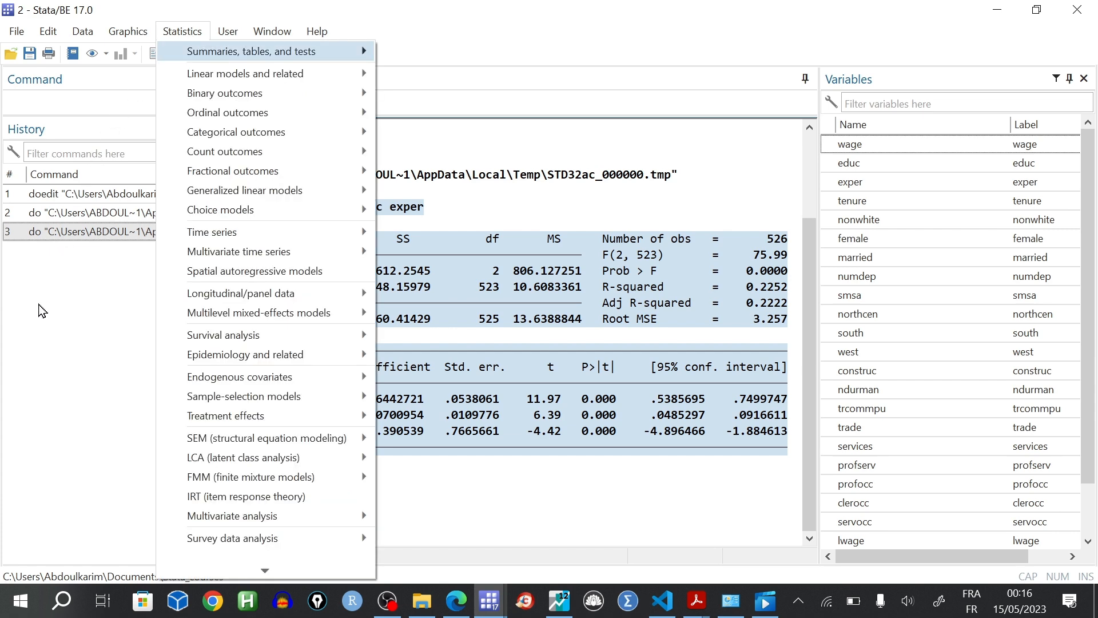
click(40, 306)
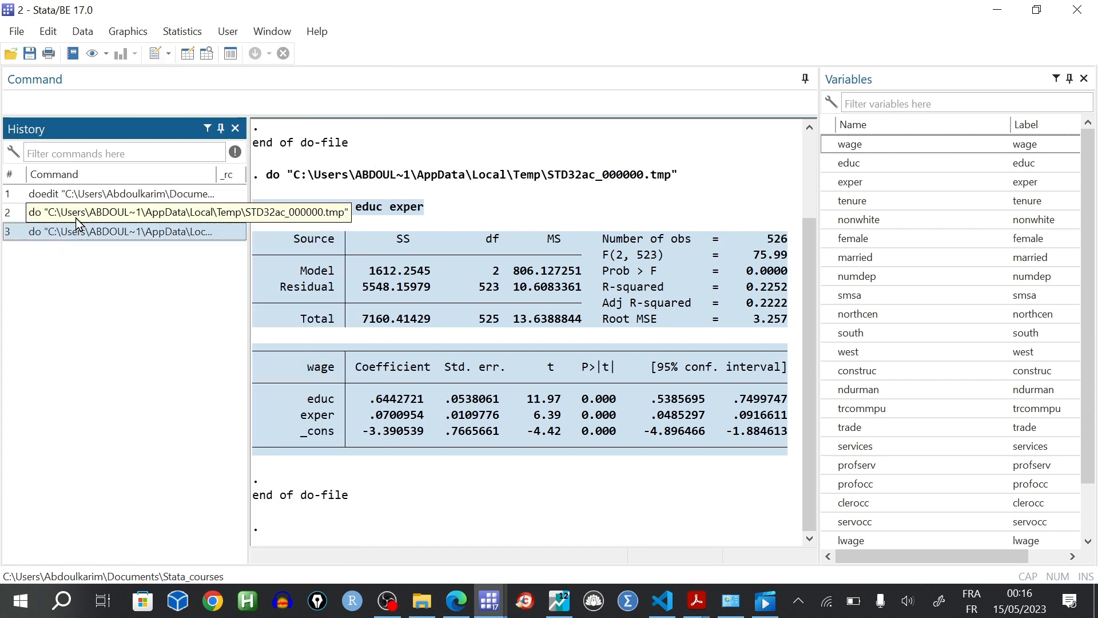